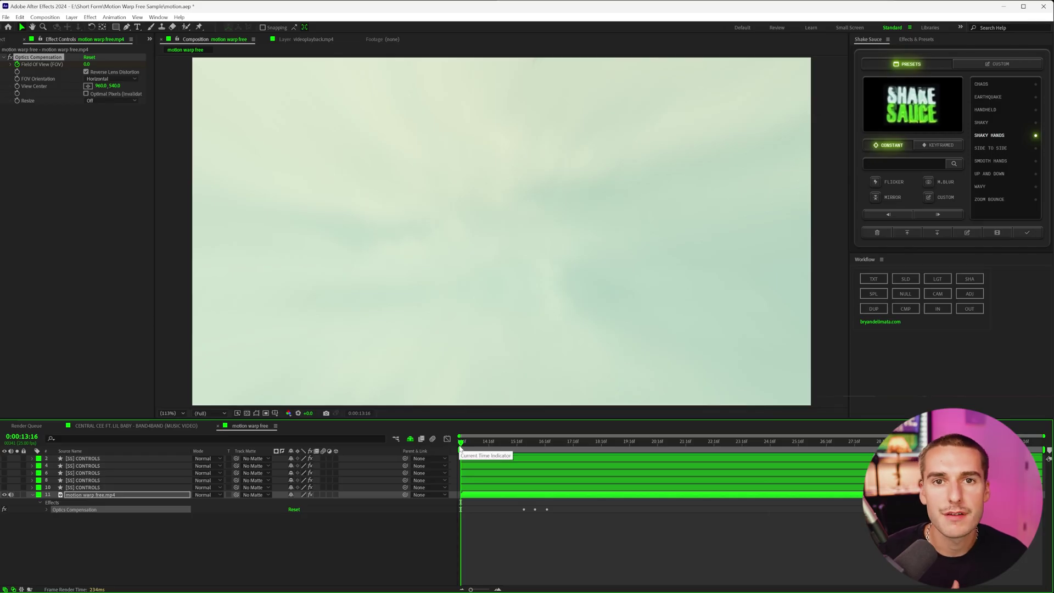
Start a playback preview of the current composition.
key(space)
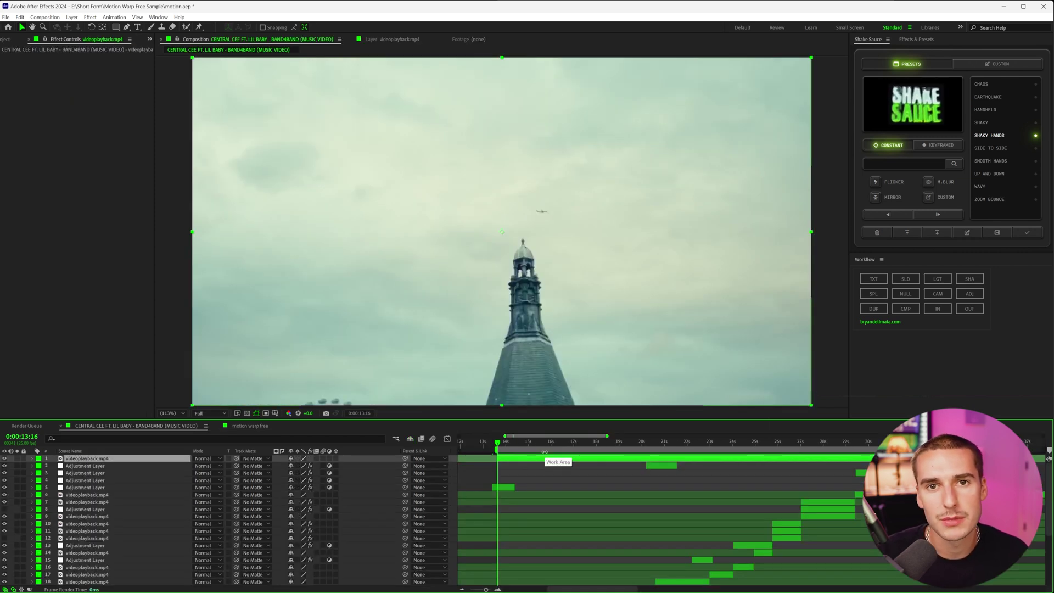
key(space)
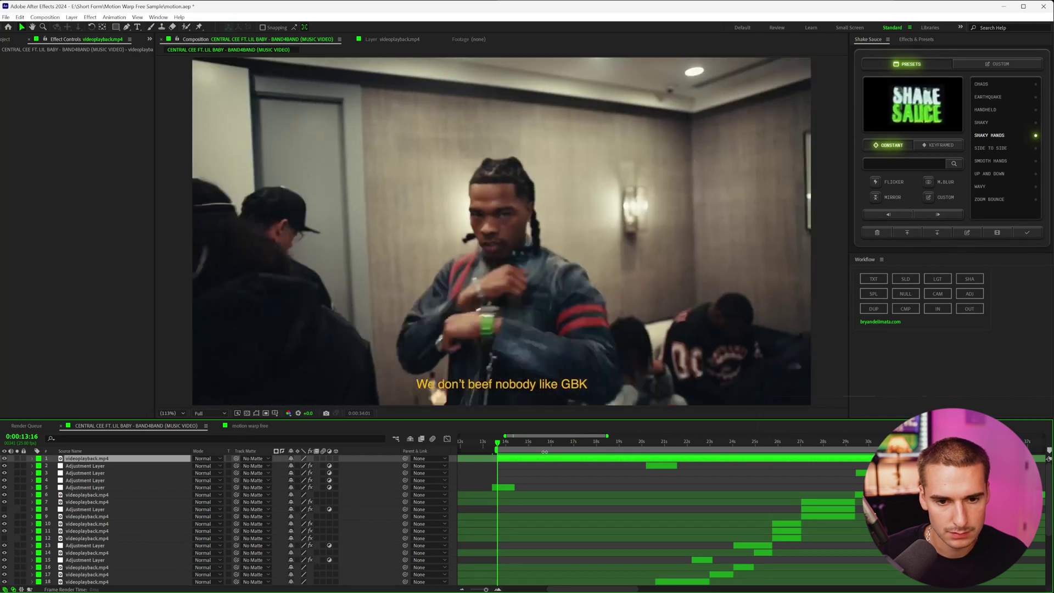
key(space)
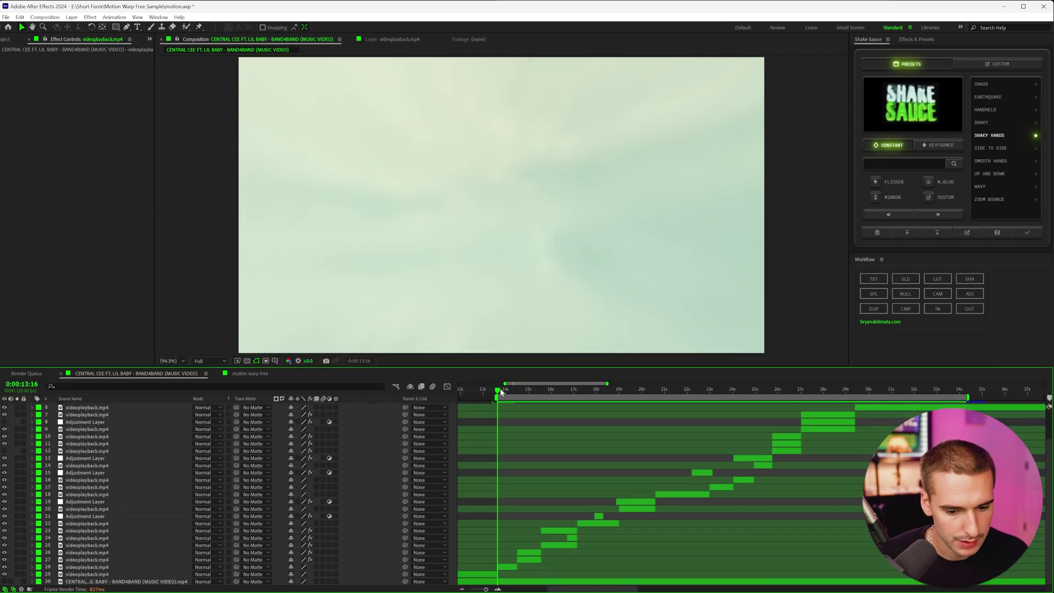
Scrub between 0:00:14:13 and 0:00:15:00, hide the background to inspect the roto cut-out, and select layer 26.
drag(501, 392, 533, 395)
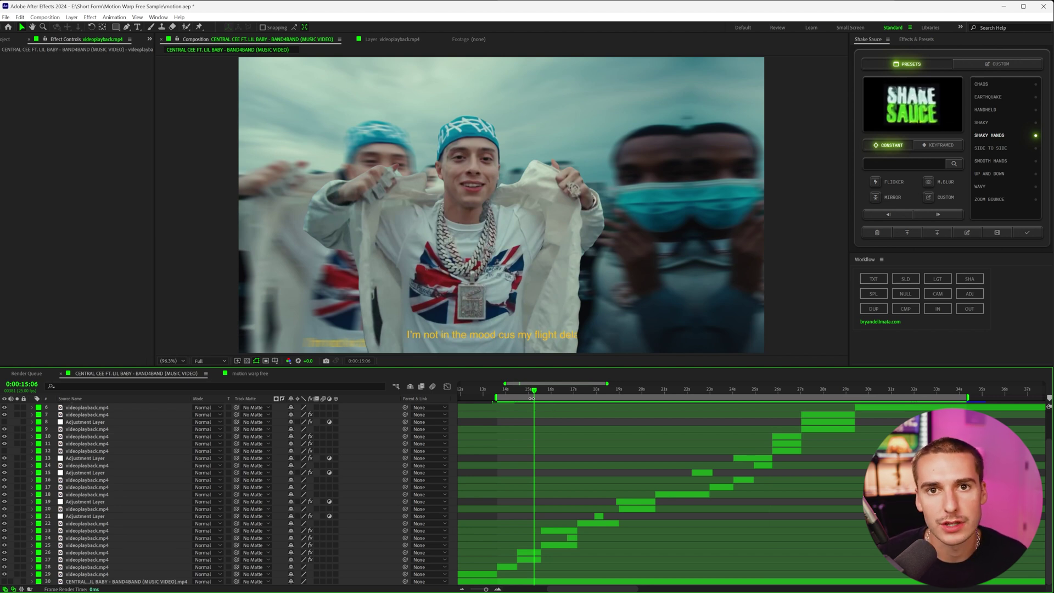
mouse_move(534, 391)
mouse_down()
mouse_move(508, 392)
mouse_move(538, 397)
mouse_up()
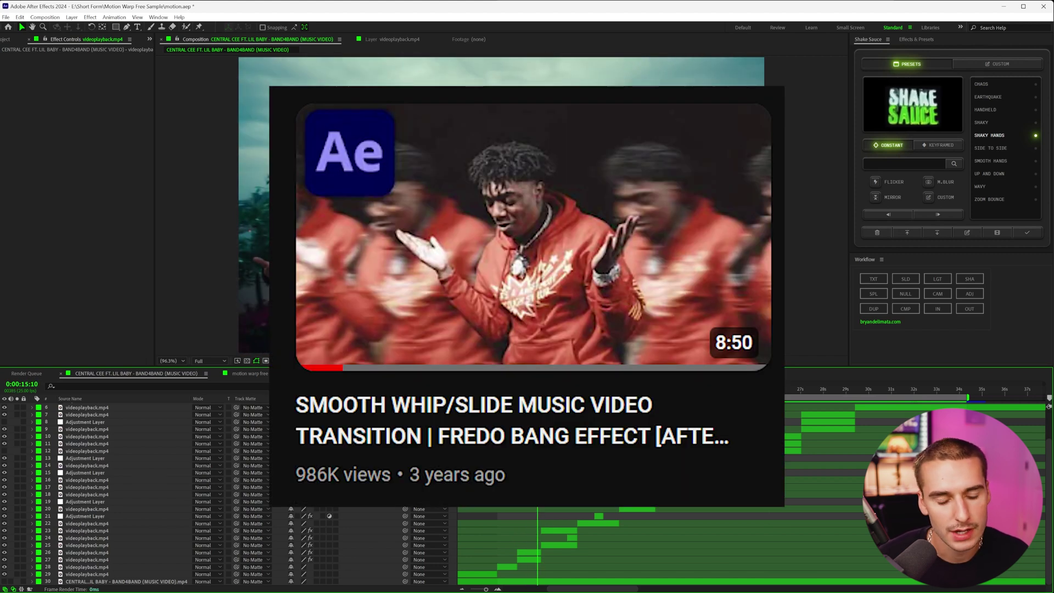
drag(538, 397, 529, 397)
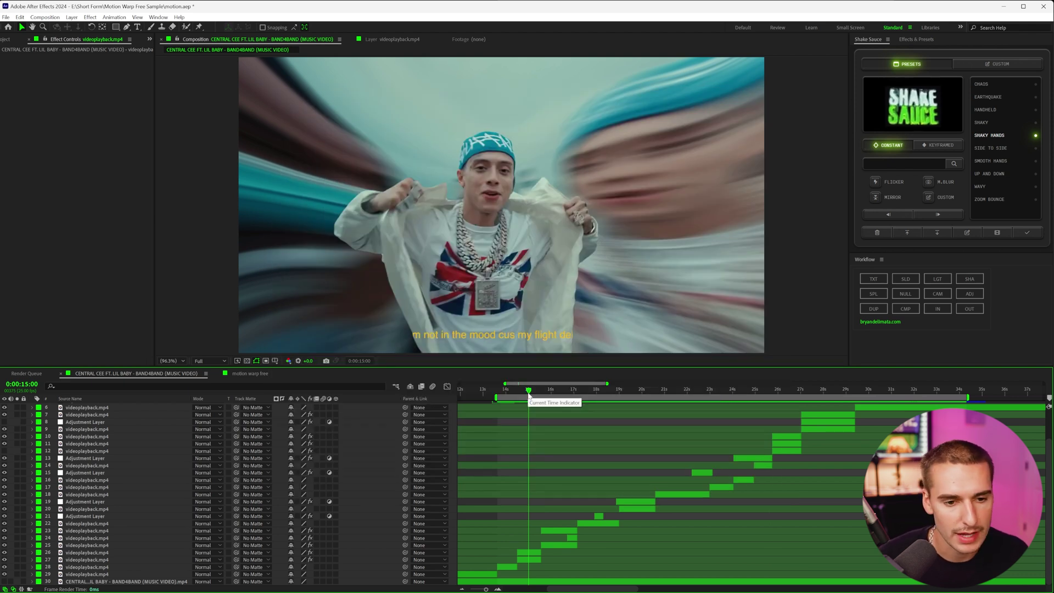
drag(529, 394, 518, 394)
click(4, 560)
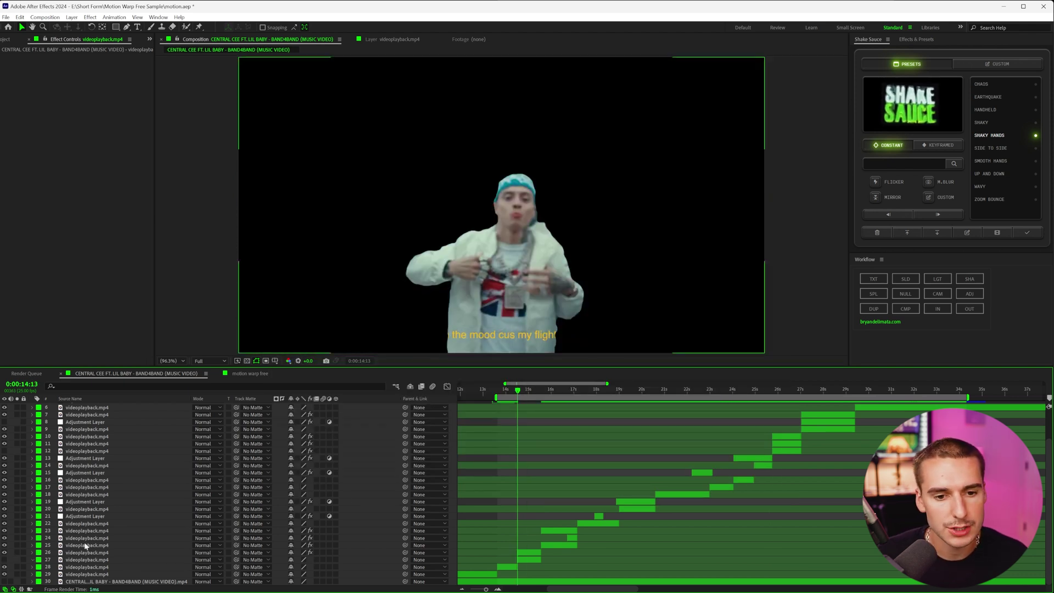
drag(519, 395, 523, 397)
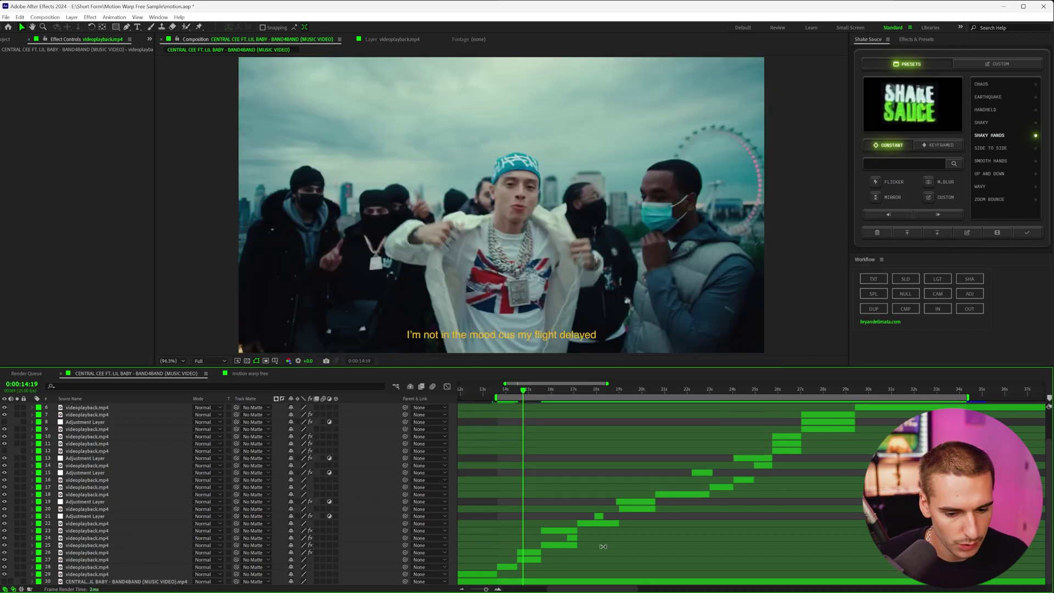
click(526, 555)
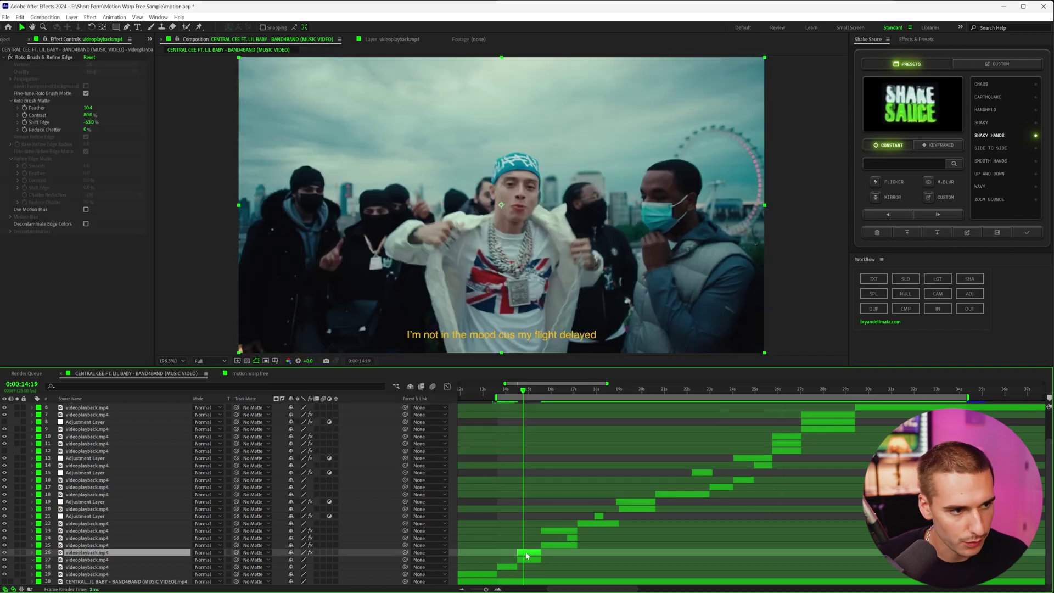
Select background layer 27, check 0:00:14:23, undo back to 0:00:14:13 with footage visible, and show Effects & Presets.
click(526, 558)
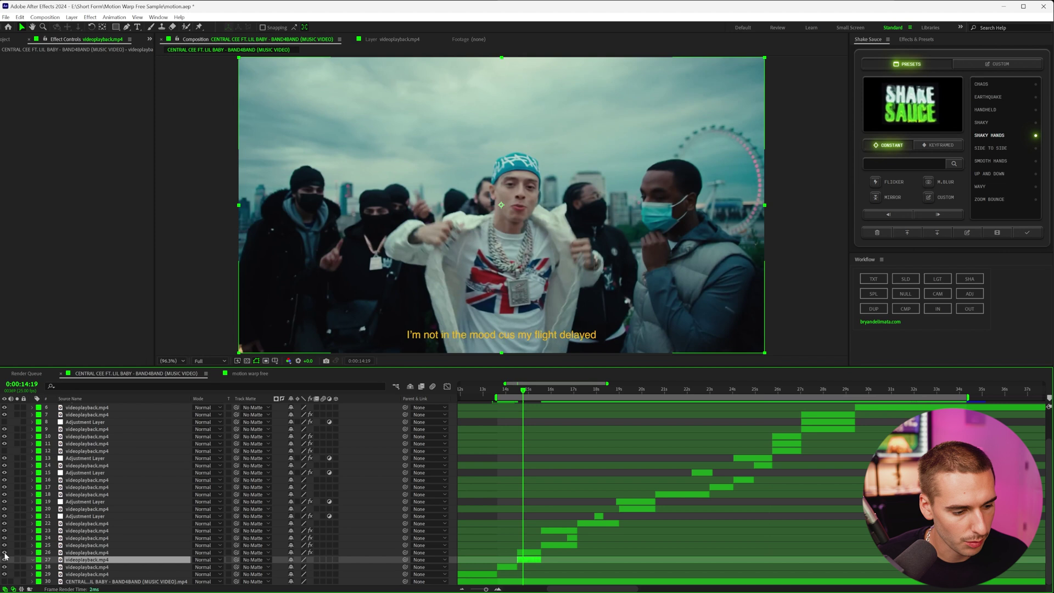
drag(525, 393, 517, 393)
click(526, 395)
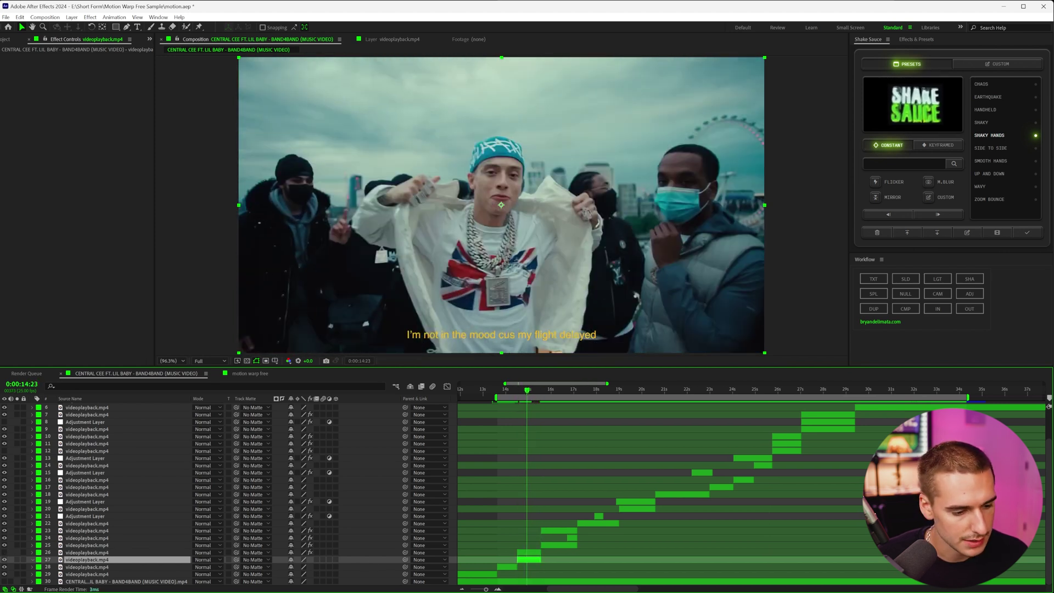
click(4, 560)
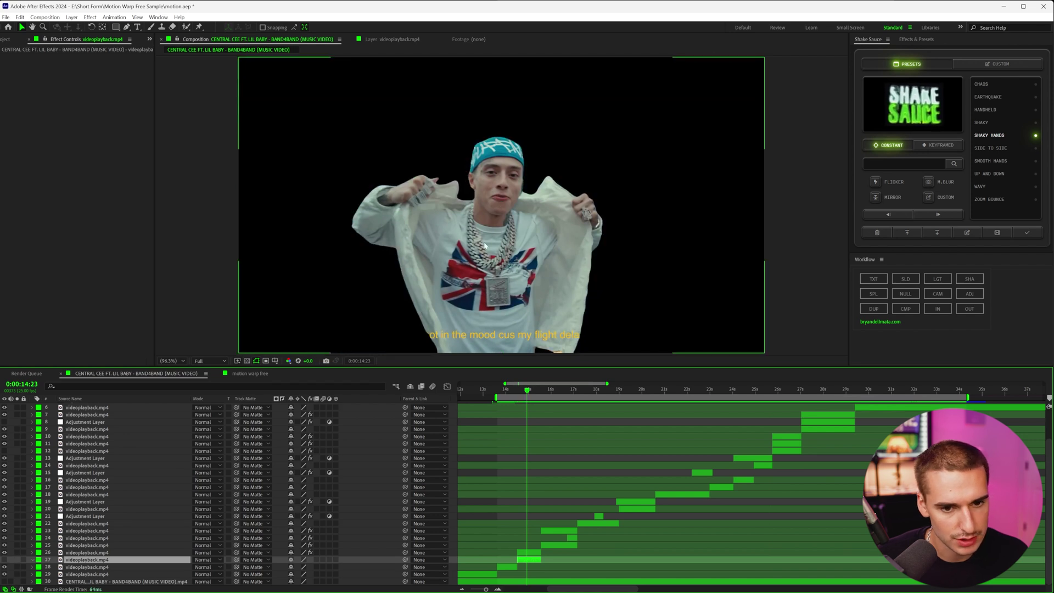
key(ctrl+z)
key(shift+Page_Up)
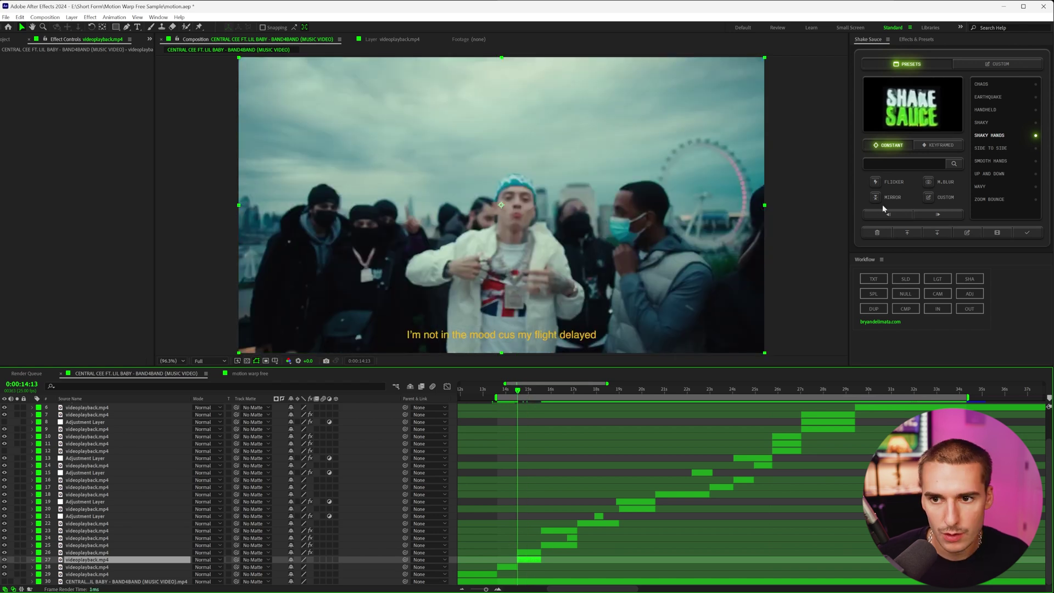
click(919, 39)
Apply Motion Tile to the background layer with Output Width and Output Height of 500.
click(875, 50)
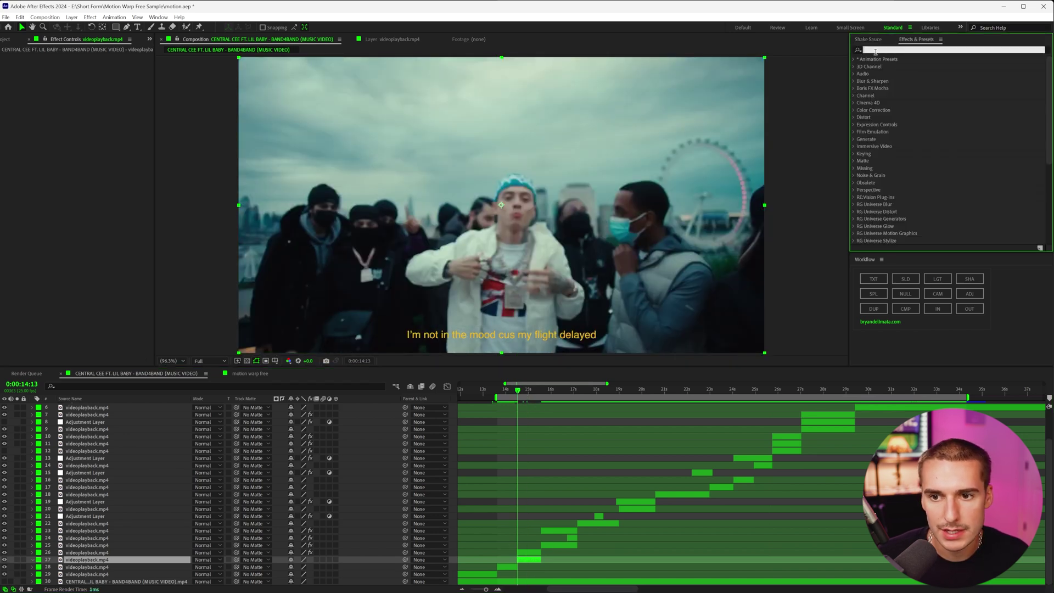
text(motion)
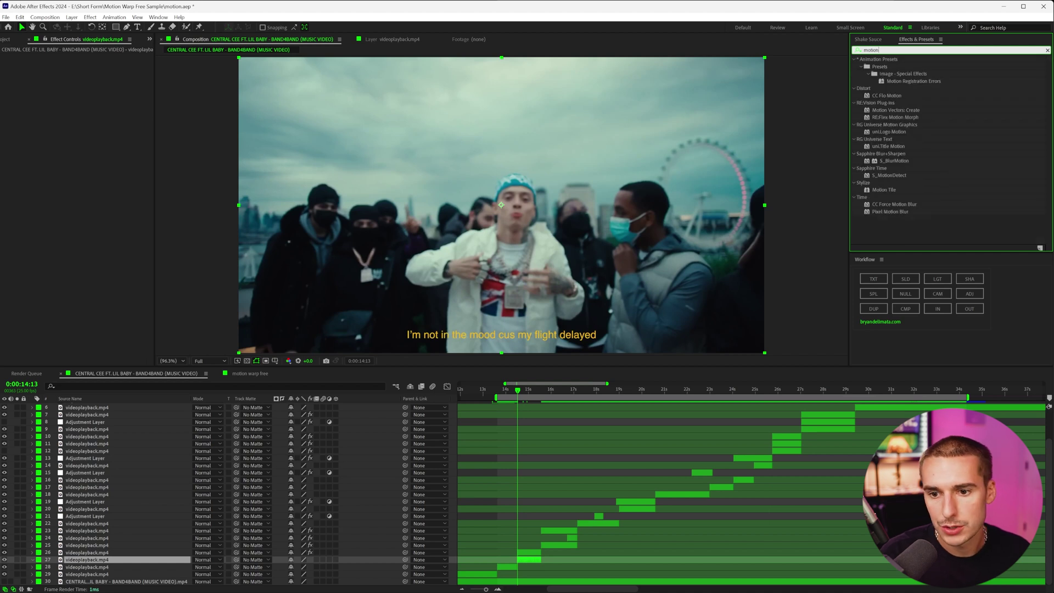
double_click(882, 190)
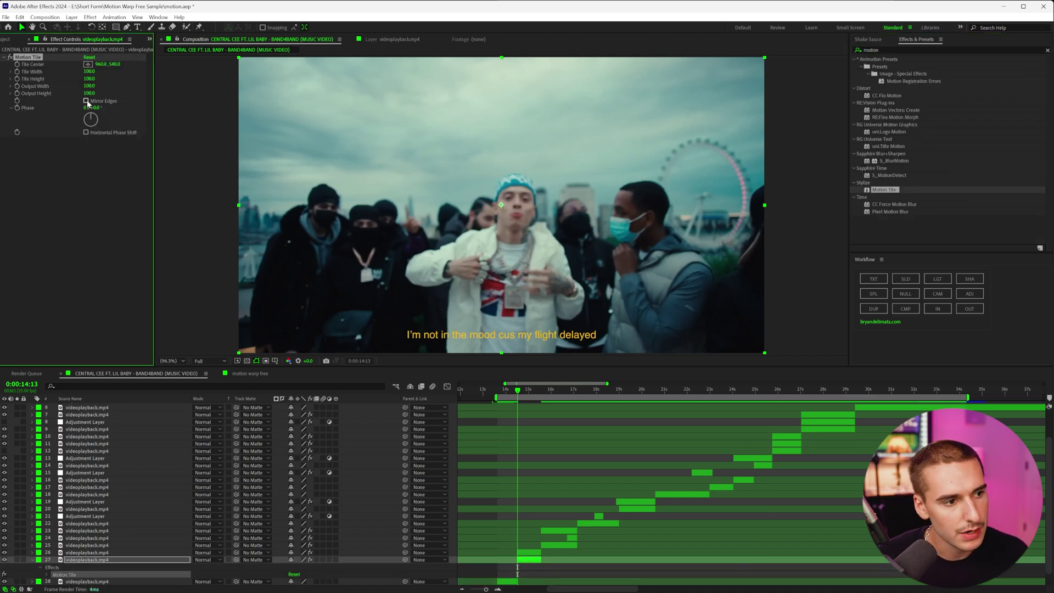
click(89, 93)
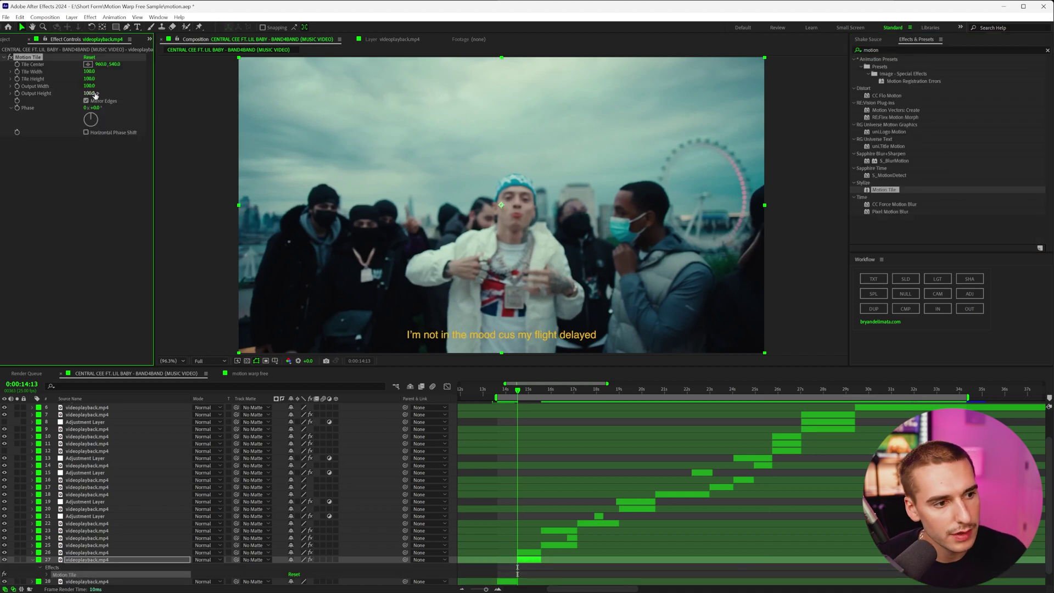
text(50)
key(Return)
click(89, 86)
text(500)
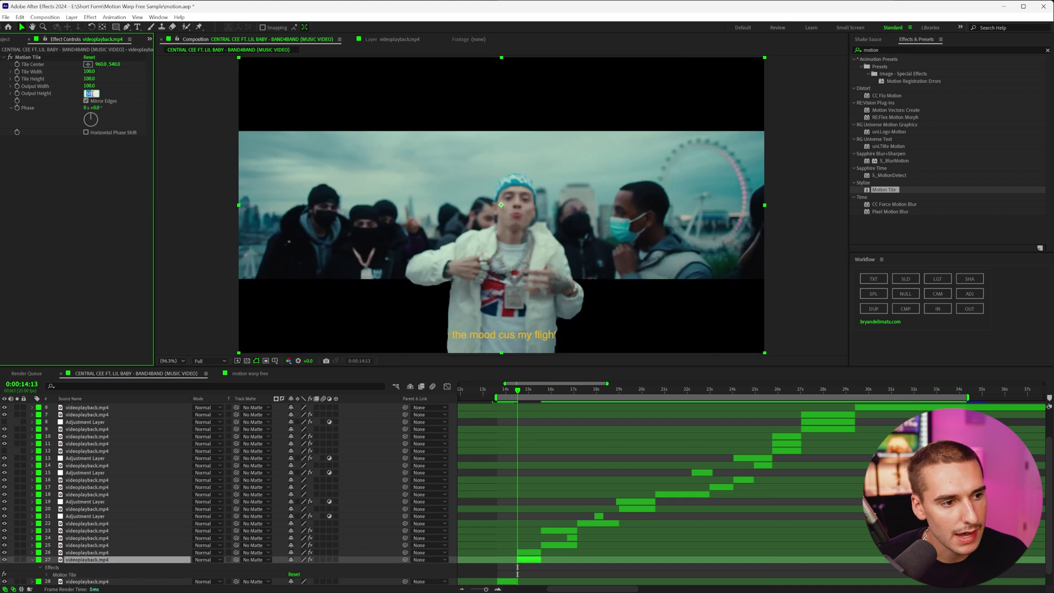
key(Tab)
text(500)
key(Return)
Shrink the layer's Scale so mirrored tile copies surround it.
key(s)
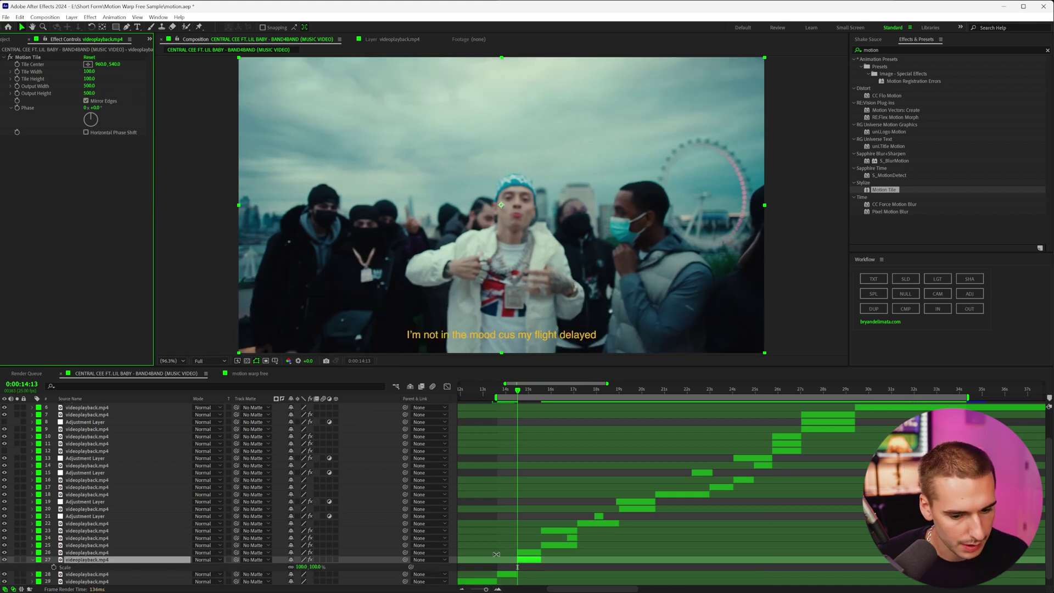
scroll(138, 549, down, 1)
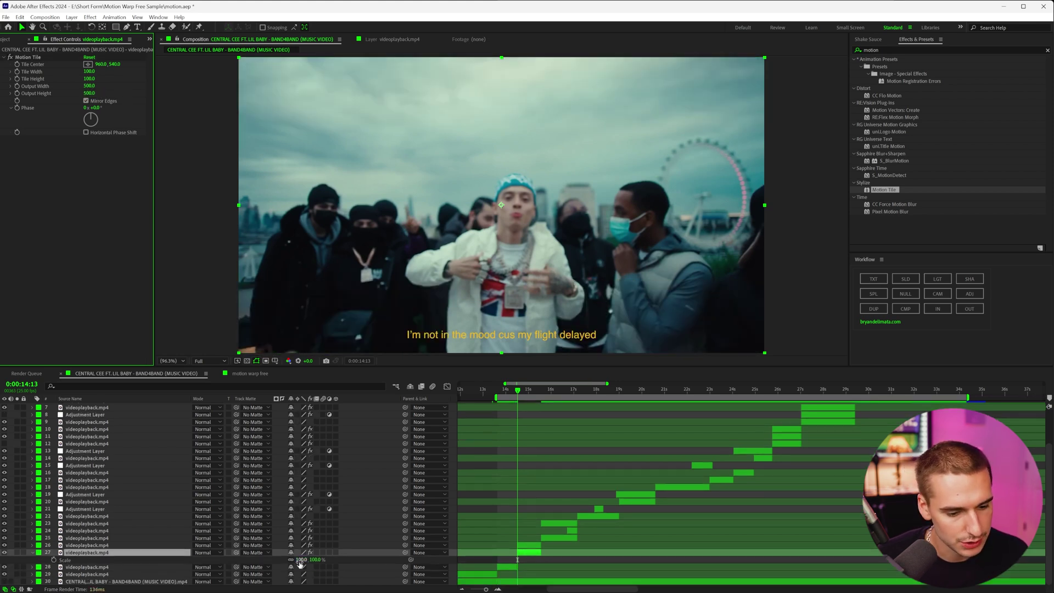
drag(301, 560, 266, 562)
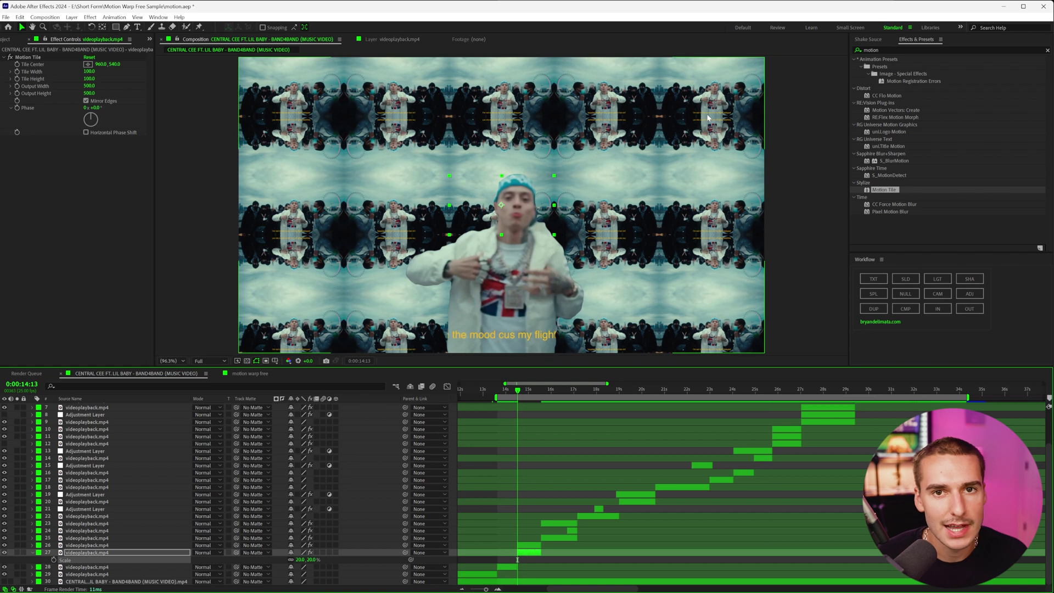
Restore the layer to 100% scale and set the viewer resolution to Quarter.
key(ctrl+z)
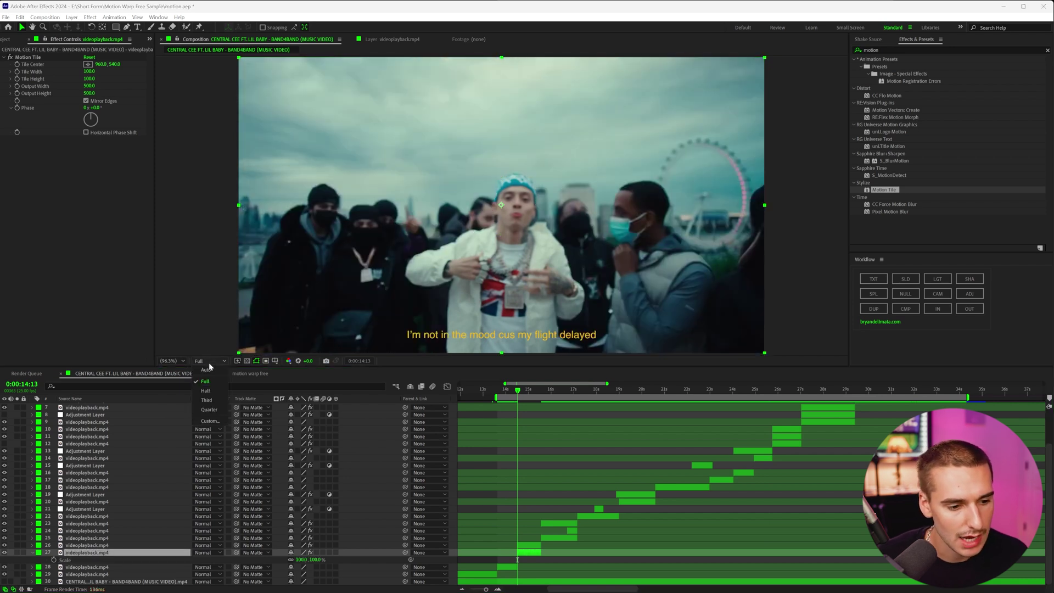
click(209, 361)
click(215, 407)
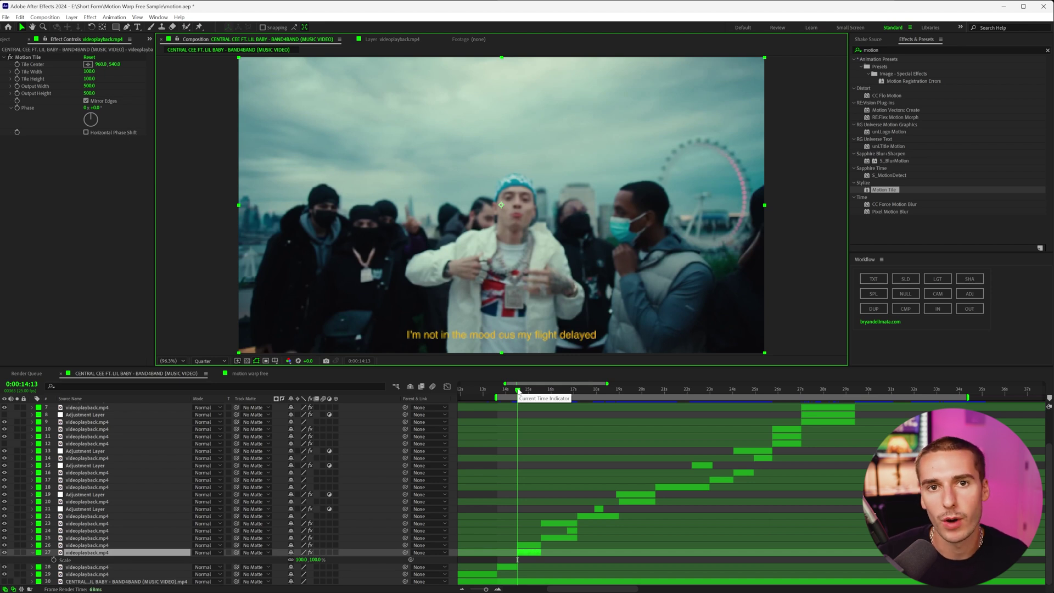
Add the Distort > Transform effect below Motion Tile on the background layer.
click(933, 50)
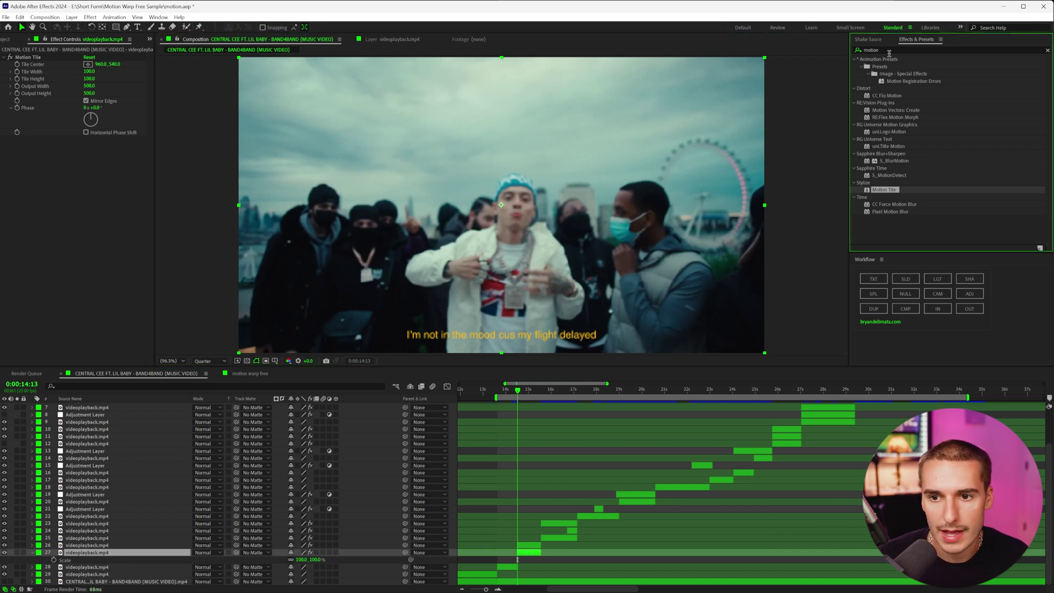
text(transform)
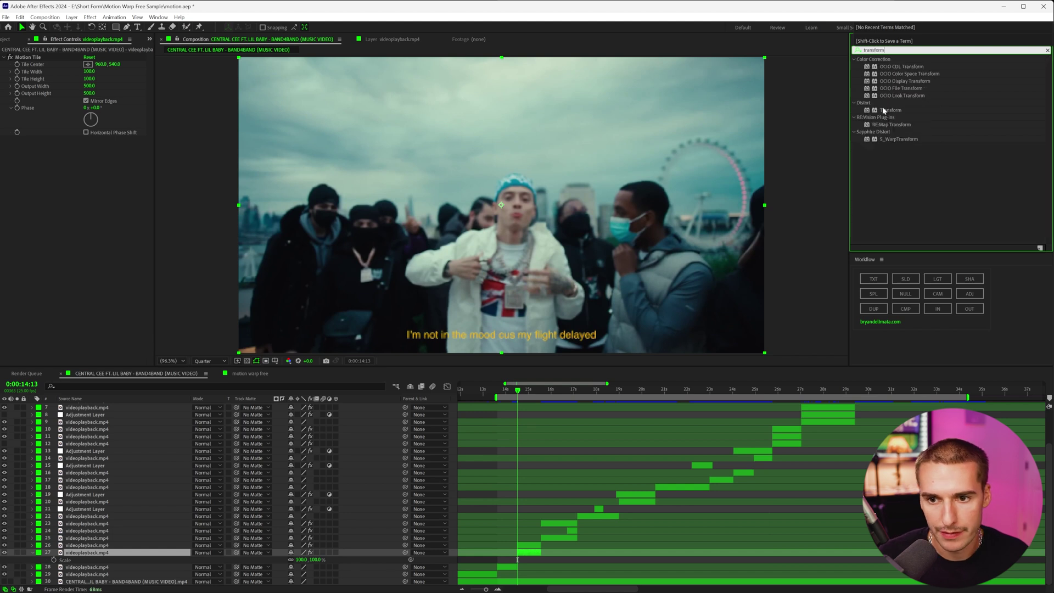
drag(890, 110, 122, 204)
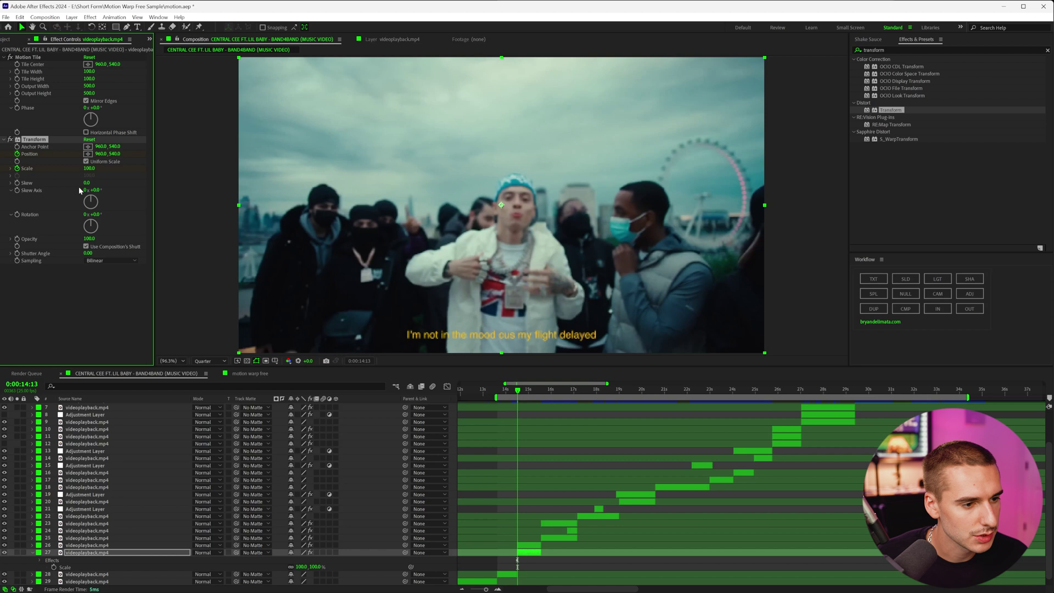
click(536, 392)
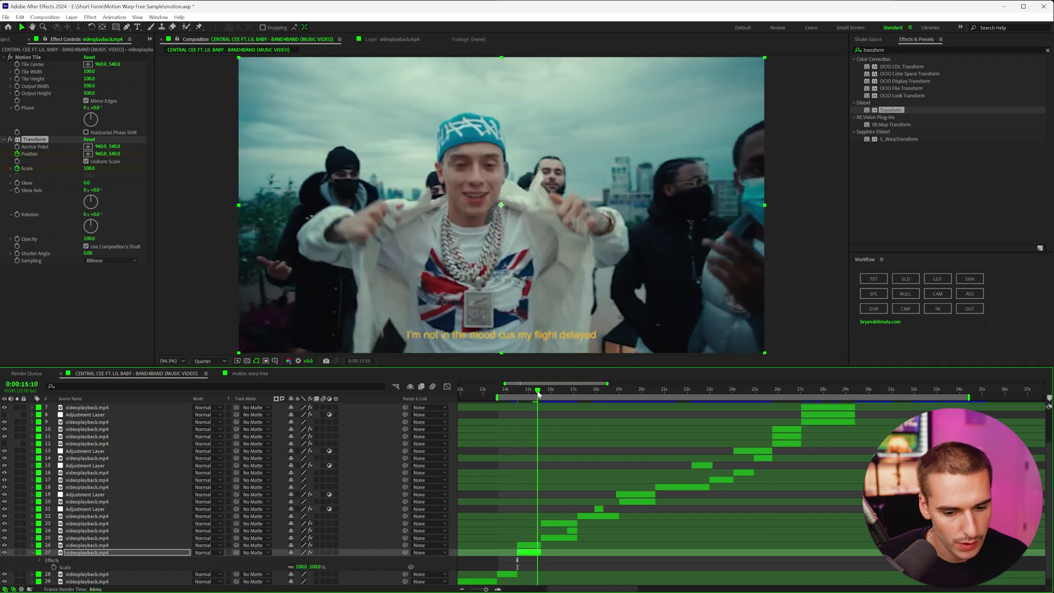
Set the Transform effect's Position X to 4800 to slide the image into the tiles.
drag(101, 157, 836, 179)
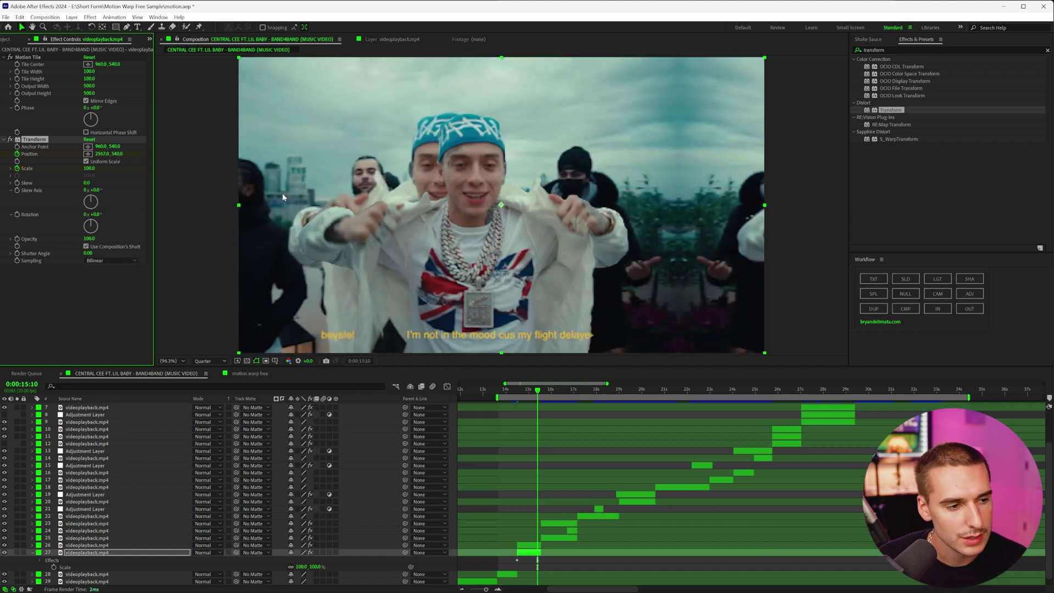
drag(102, 154, 1052, 200)
drag(88, 158, 100, 160)
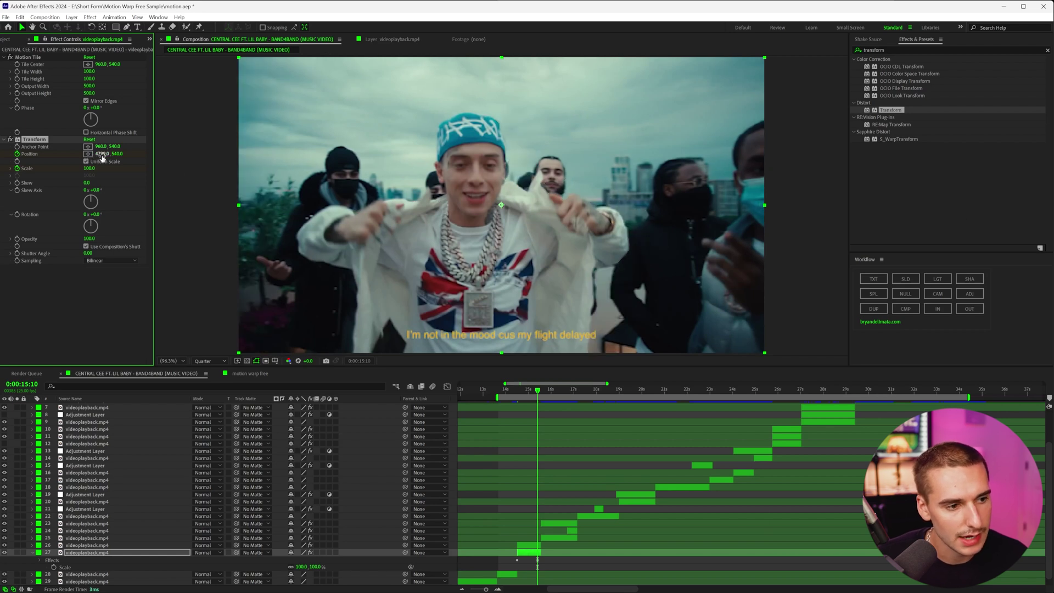
click(103, 158)
text(48)
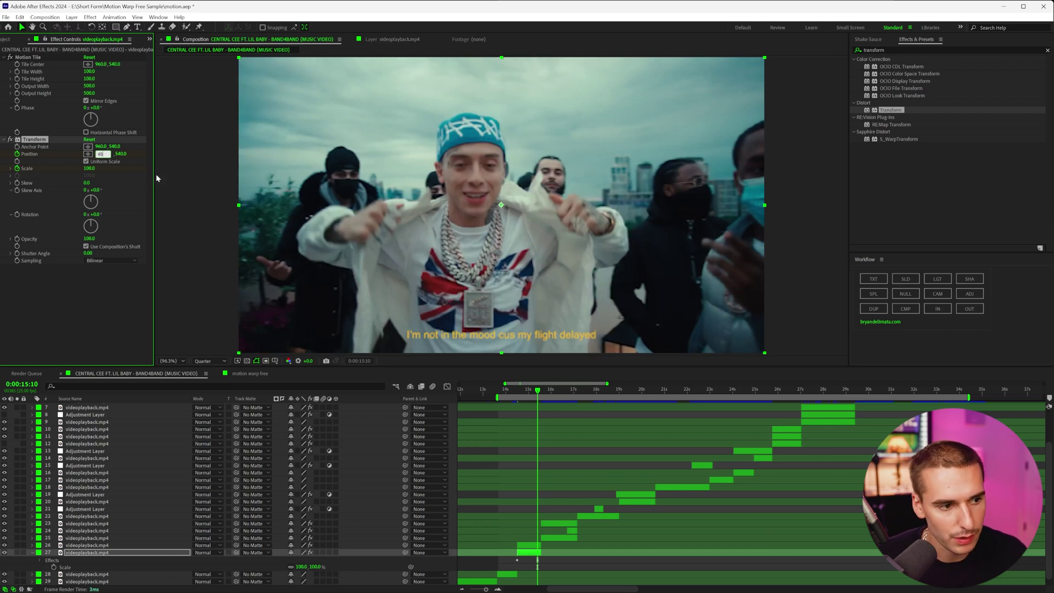
text(00)
key(Return)
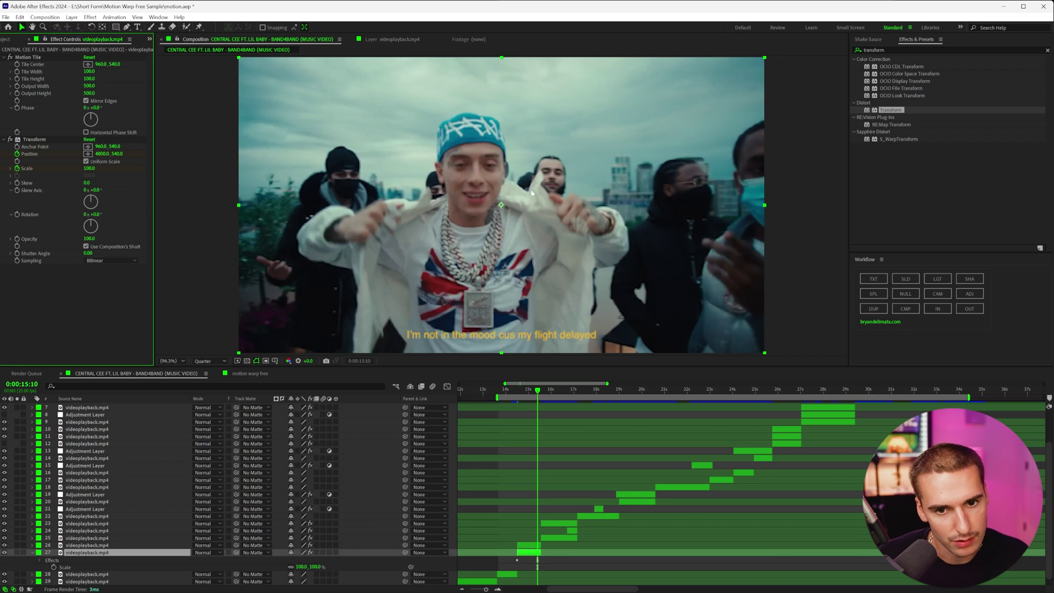
mouse_move(537, 392)
mouse_down()
mouse_move(518, 394)
mouse_move(529, 395)
mouse_up()
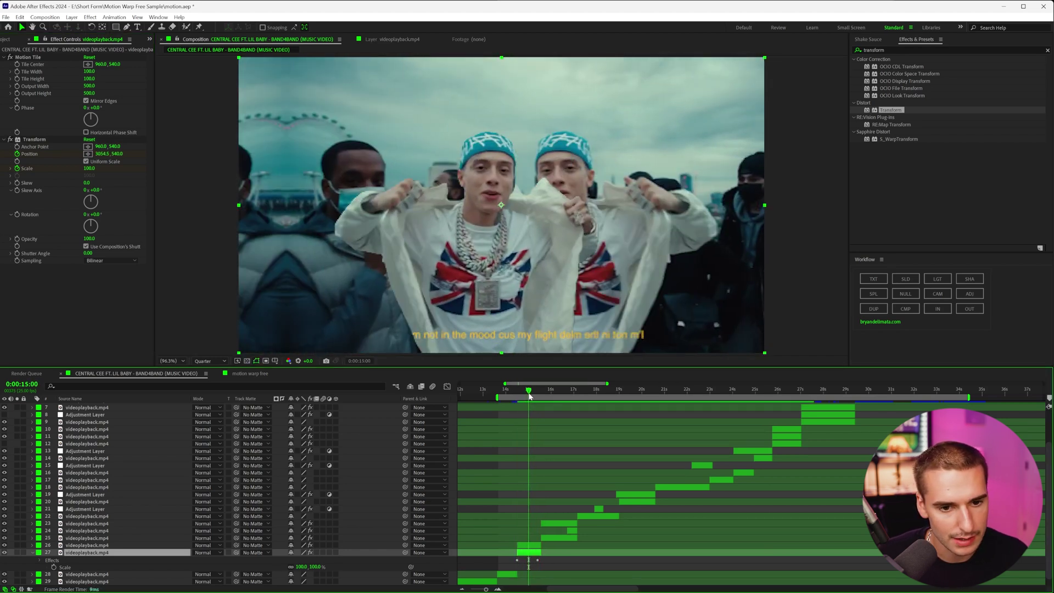
Disable Use Composition's Shutter Angle, settle the Transform Shutter Angle at 180, and check the blur.
click(85, 247)
click(88, 254)
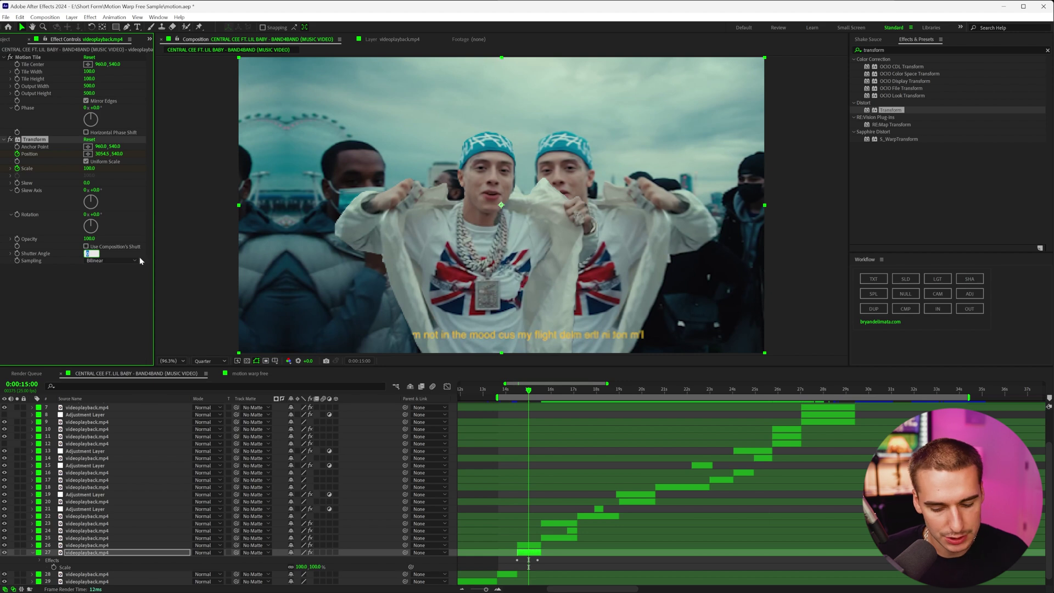
text(180)
click(119, 293)
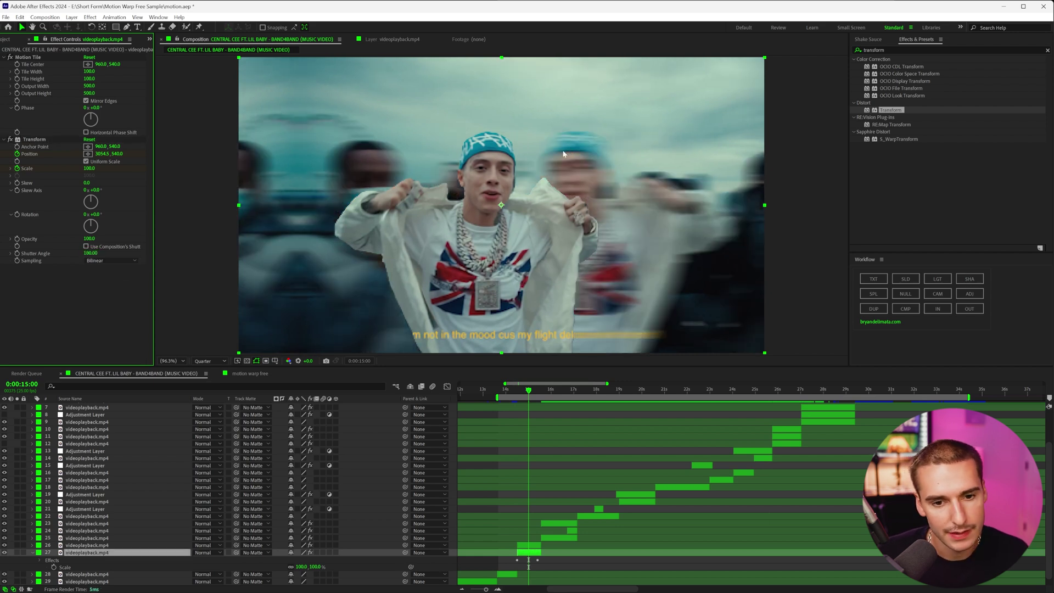
drag(91, 253, 127, 260)
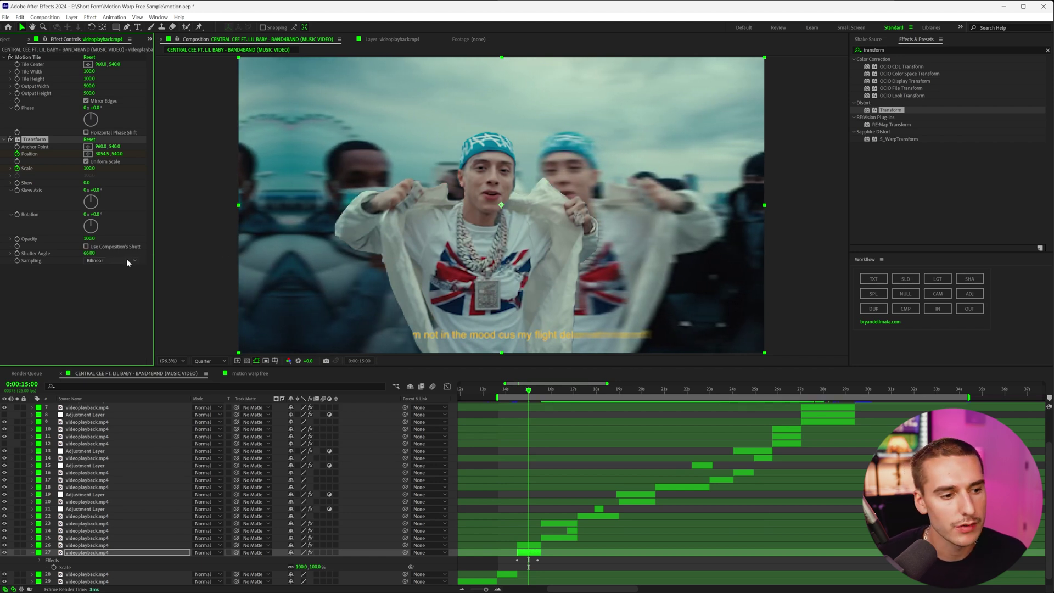
click(95, 254)
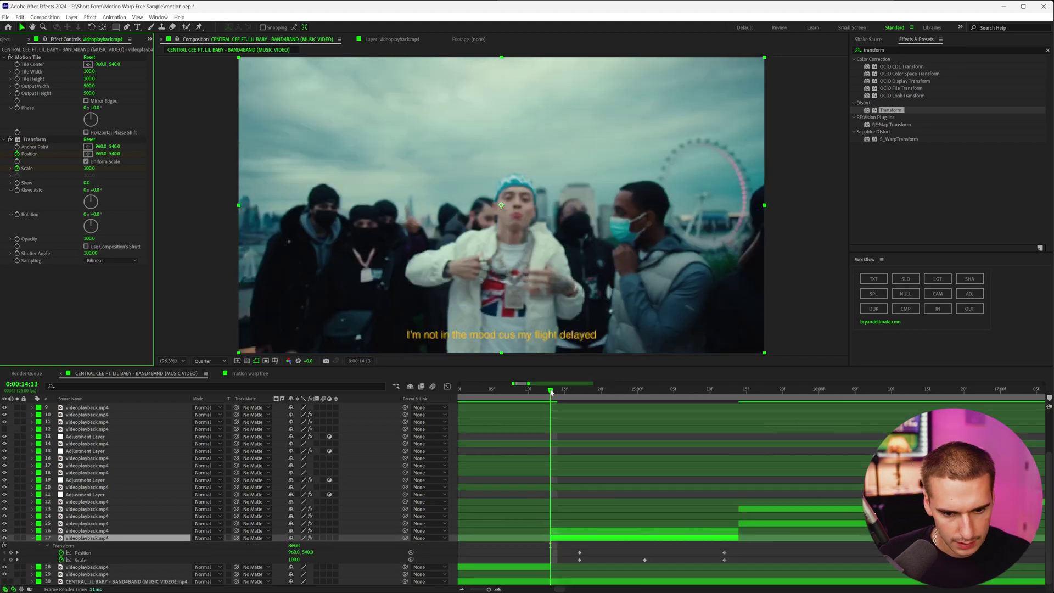
drag(550, 396, 733, 415)
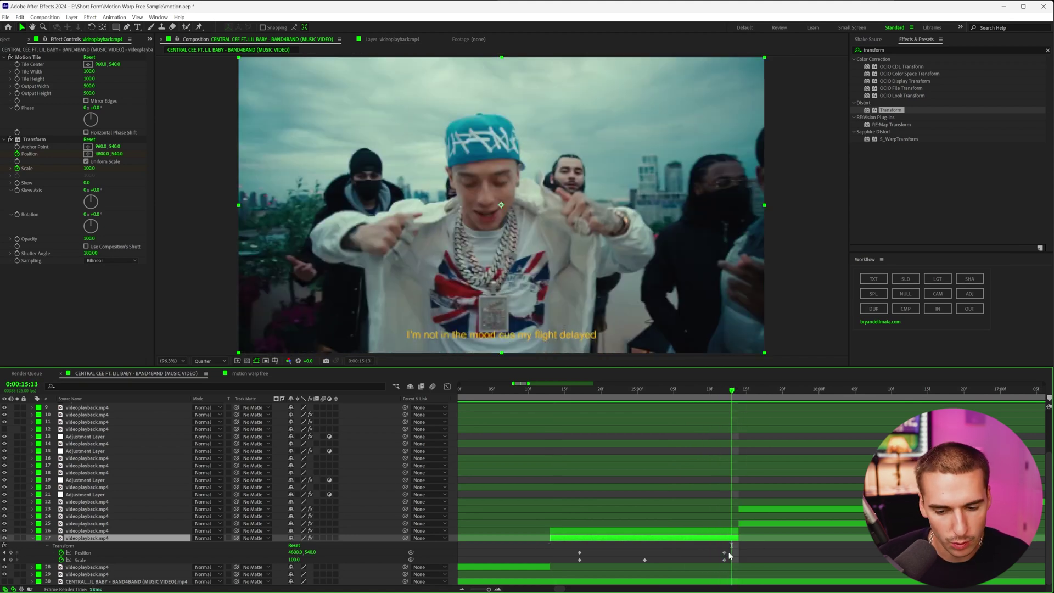
drag(730, 556, 556, 565)
Apply Easy Ease to the Position and Scale keyframes and review the whip around the cut.
key(F9)
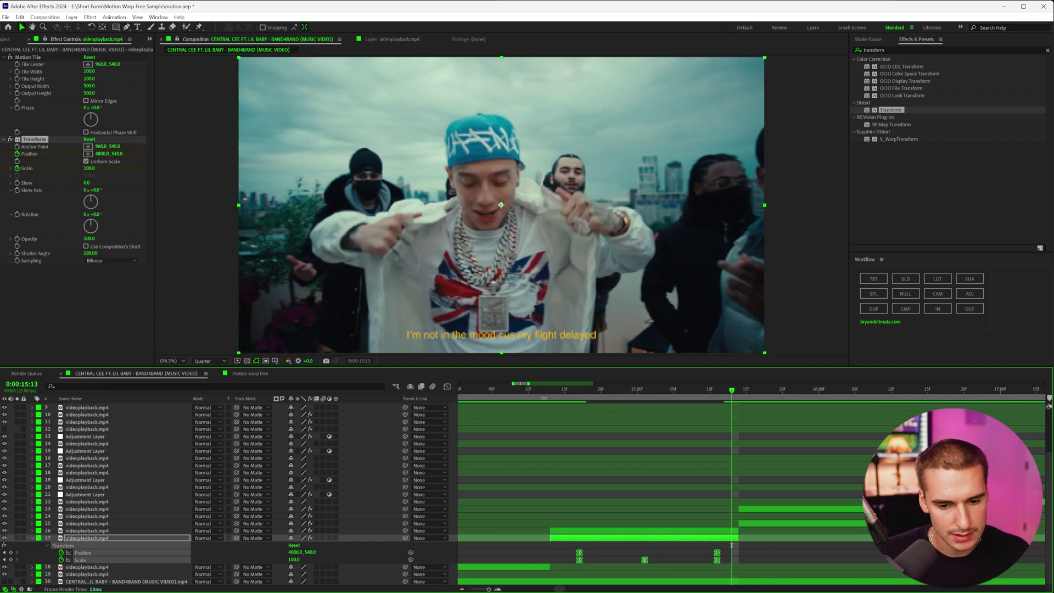
click(544, 391)
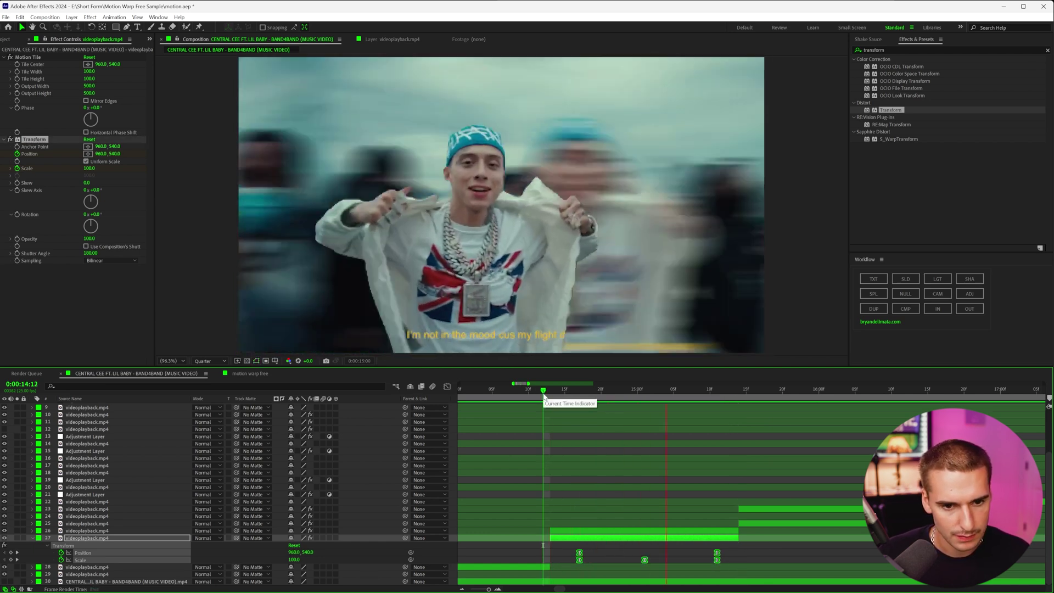
drag(544, 390, 638, 402)
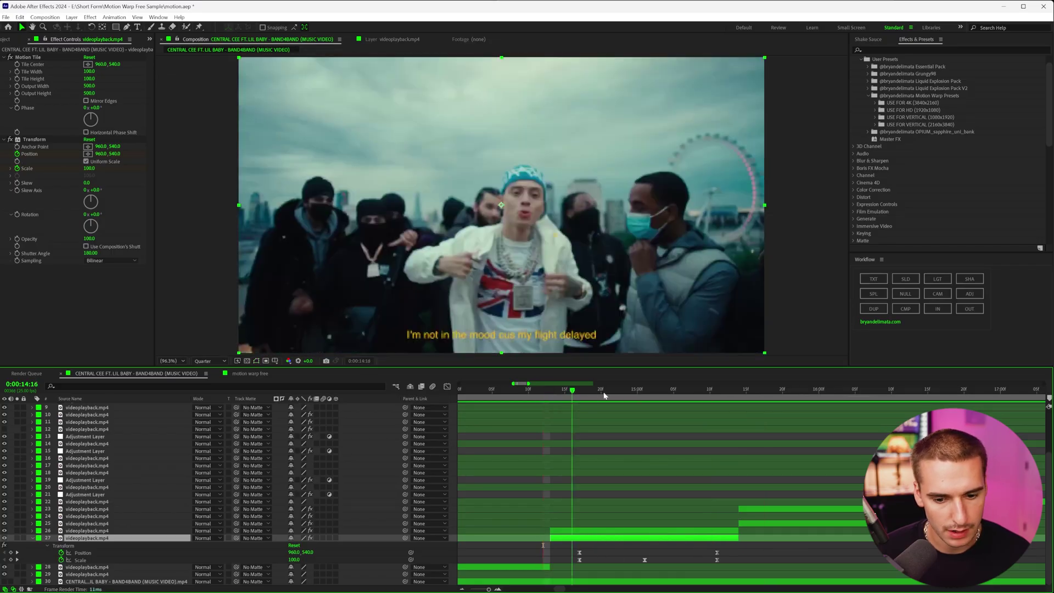
key(space)
Delete the Motion Tile and Transform effects from layer 27.
click(33, 57)
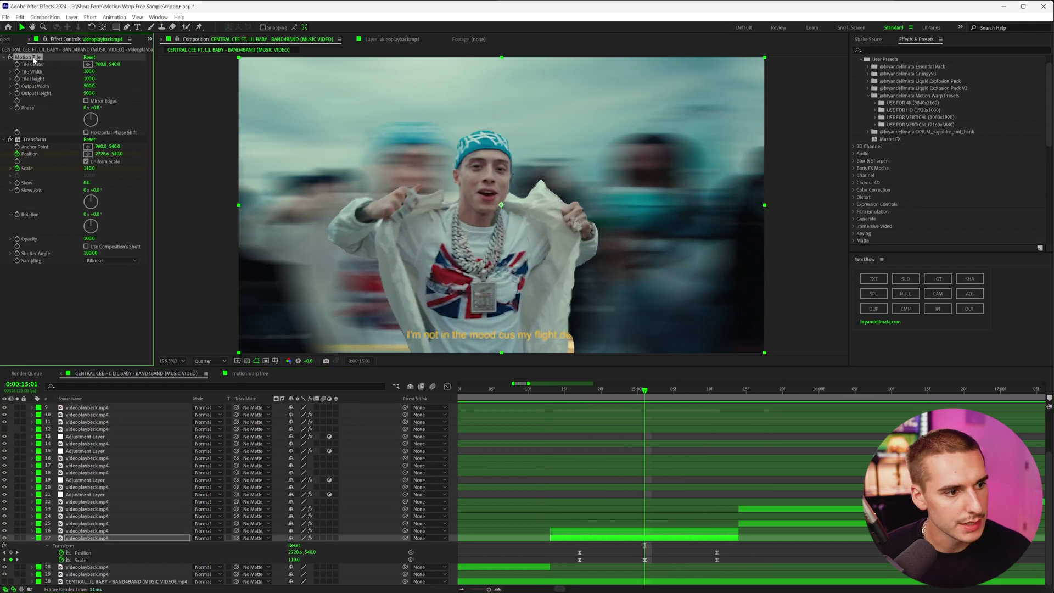
key(Delete)
click(33, 58)
key(Delete)
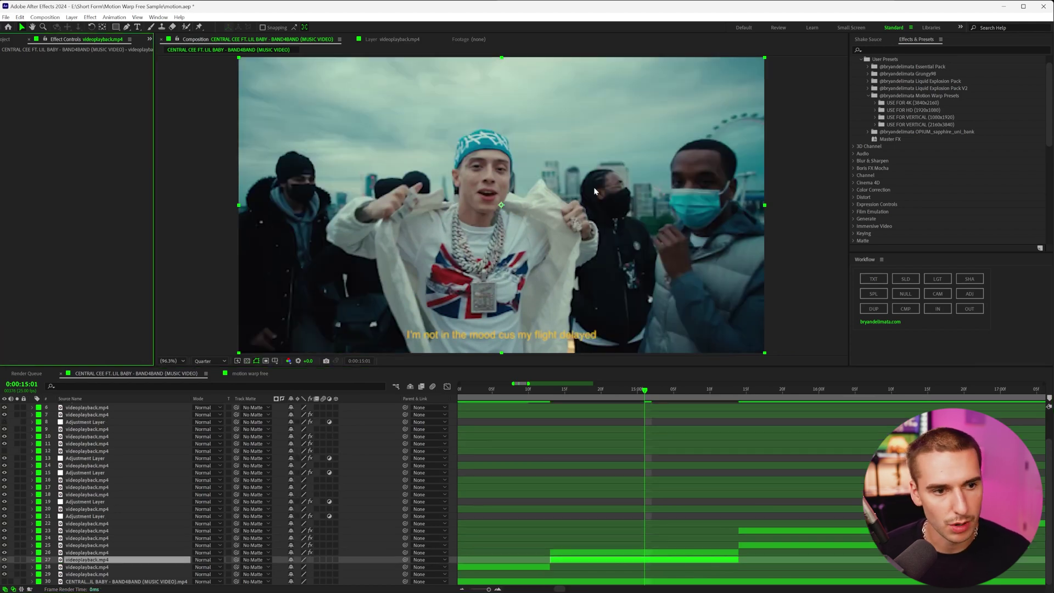
Apply the Slide Left preset from the USE FOR HD folder to layer 27.
click(876, 111)
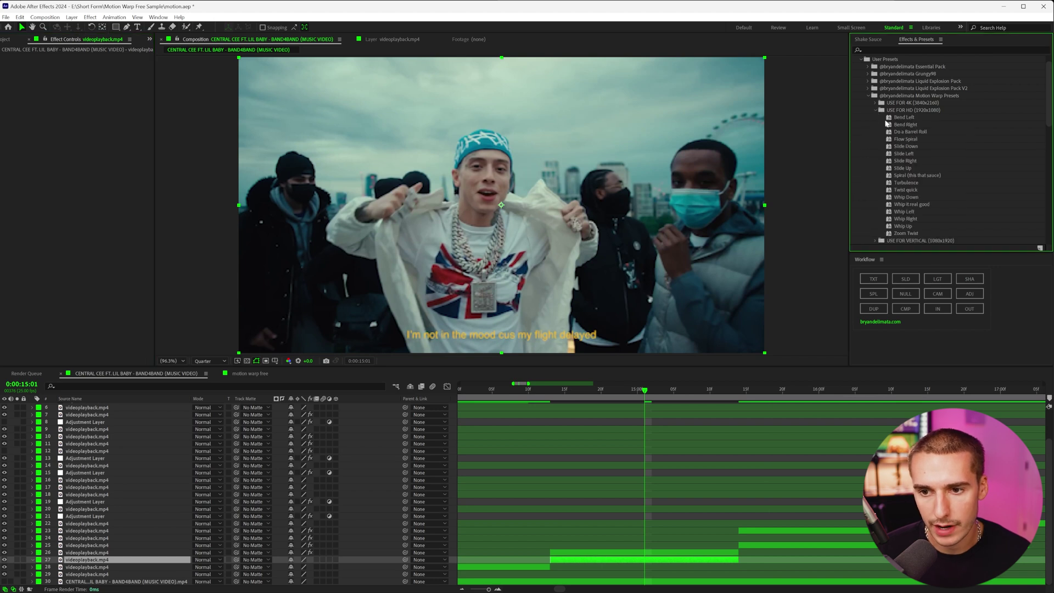
scroll(907, 175, down, 2)
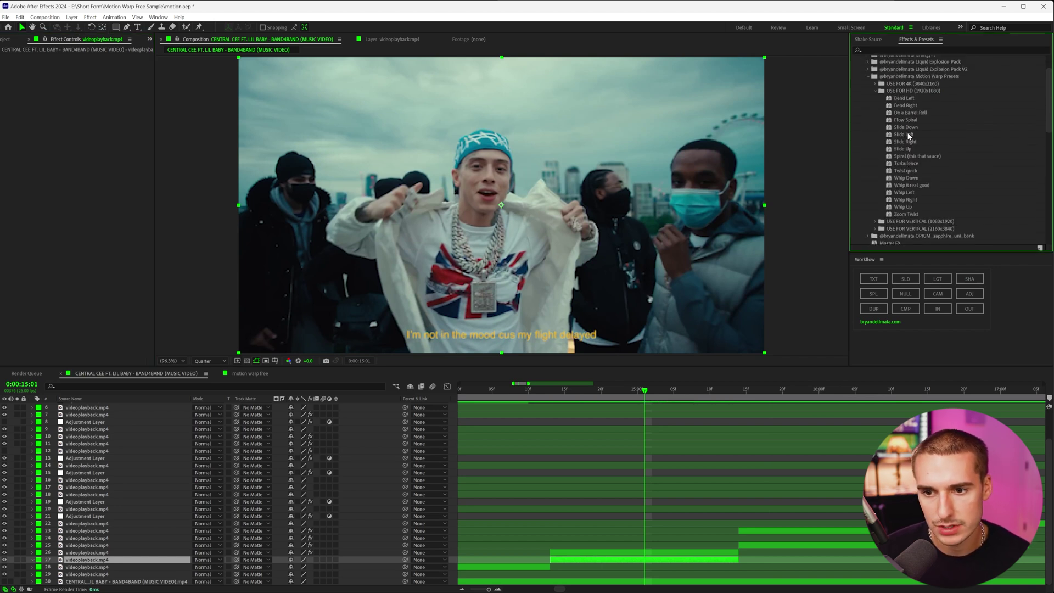
drag(906, 137, 624, 564)
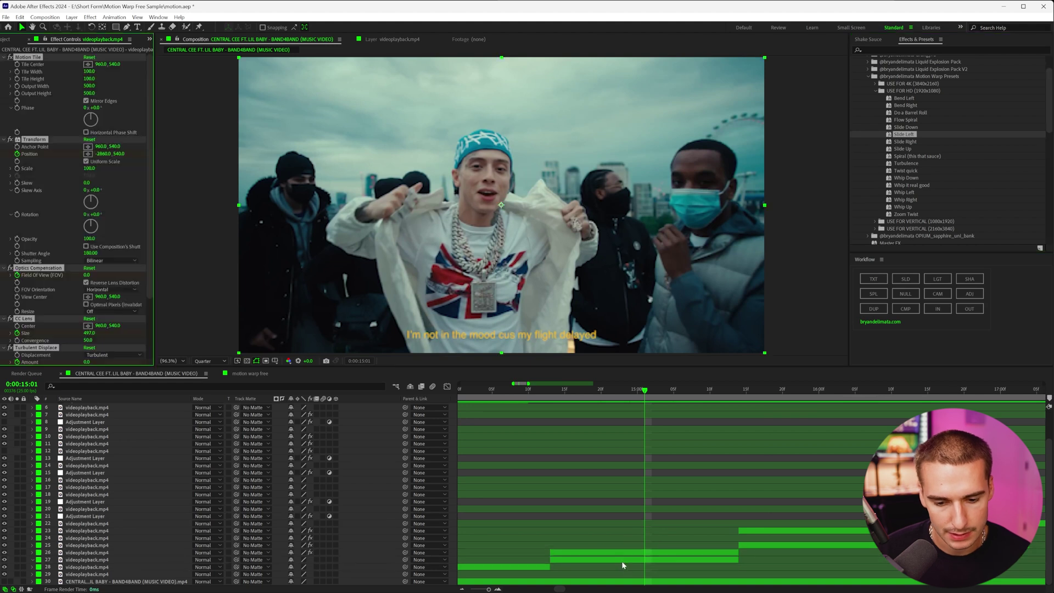
Reveal layer 27's Slide Left keyframes and shift them earlier so they straddle the cut near 0:00:15:00.
key(e)
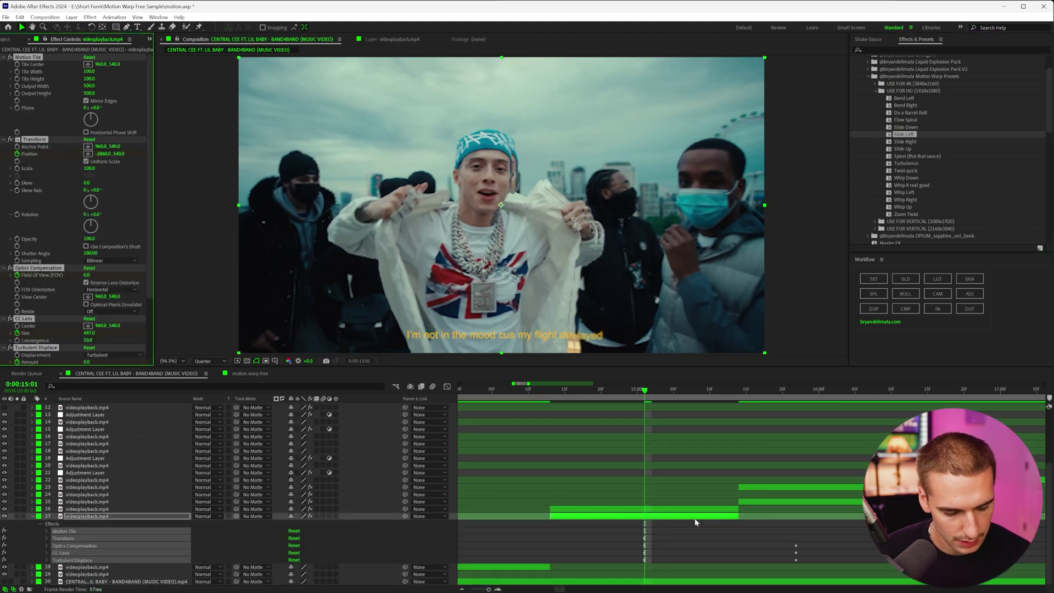
key(u)
scroll(647, 549, down, 1)
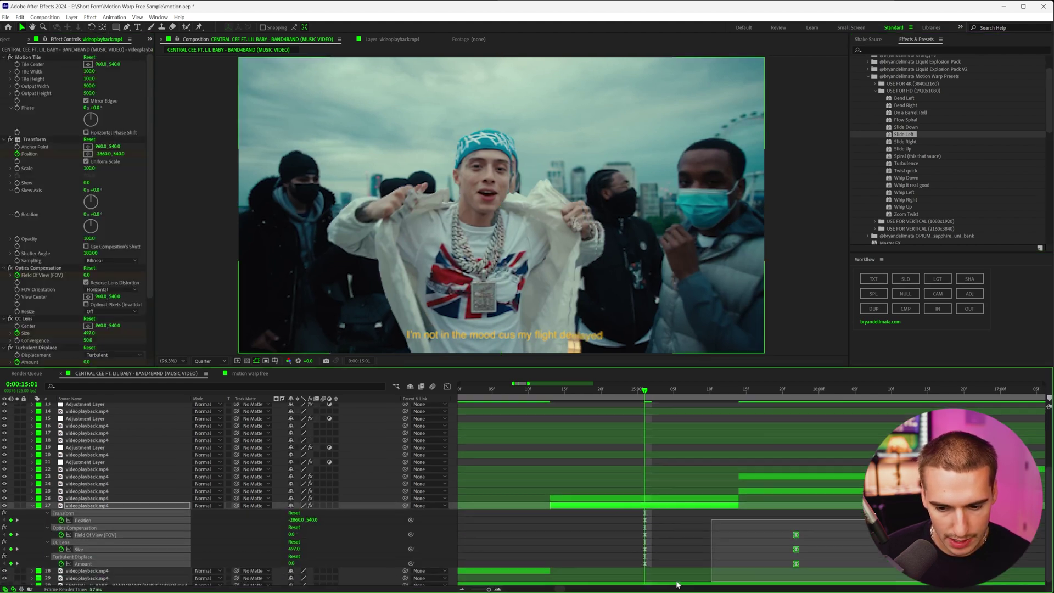
drag(807, 516, 648, 552)
click(645, 549)
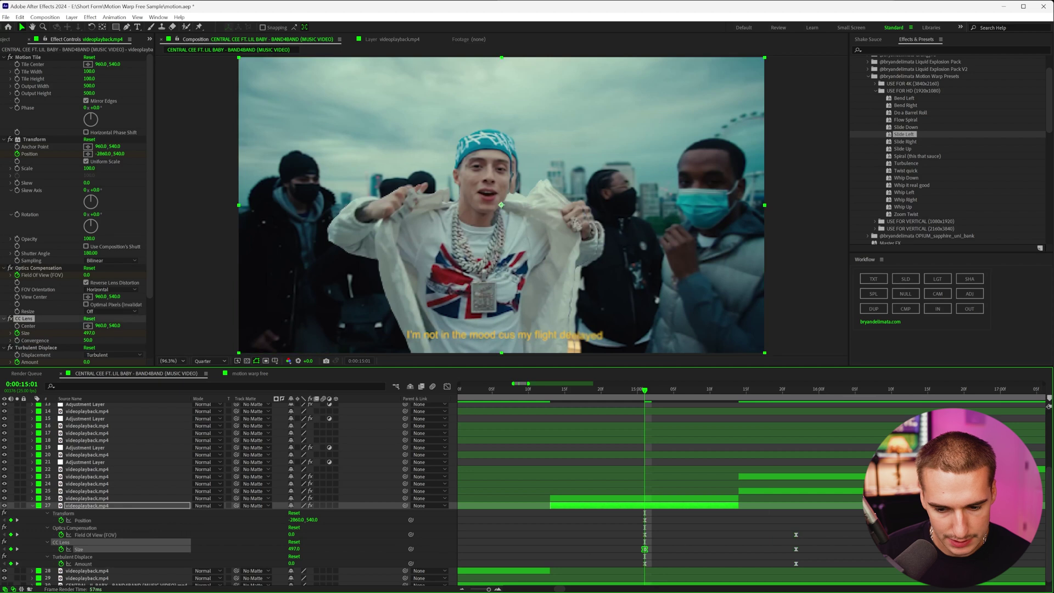
drag(903, 515, 639, 581)
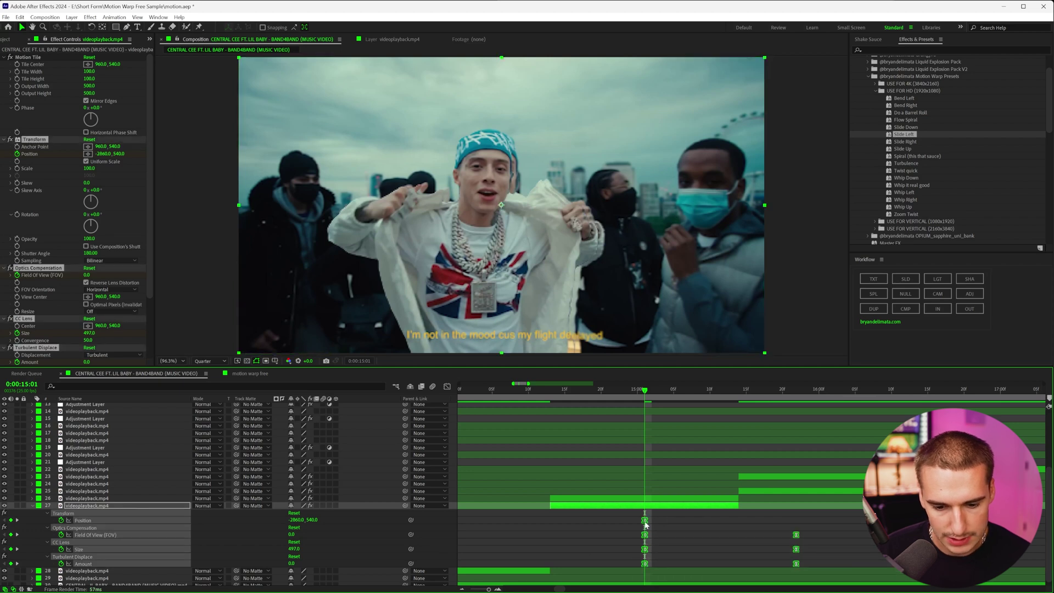
drag(645, 526, 557, 526)
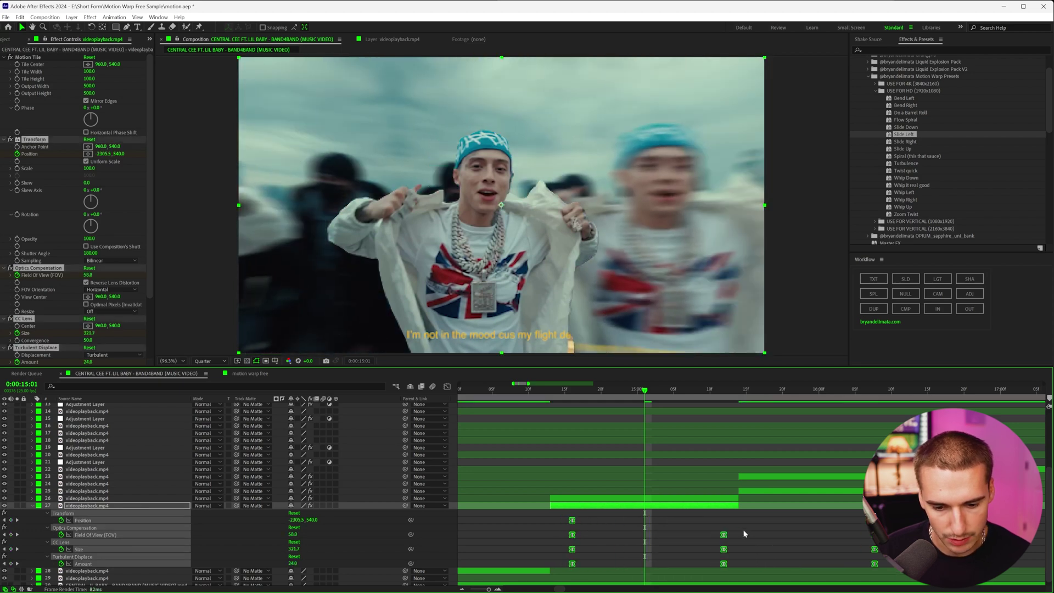
mouse_move(744, 528)
mouse_down()
mouse_move(706, 564)
mouse_move(645, 563)
mouse_up()
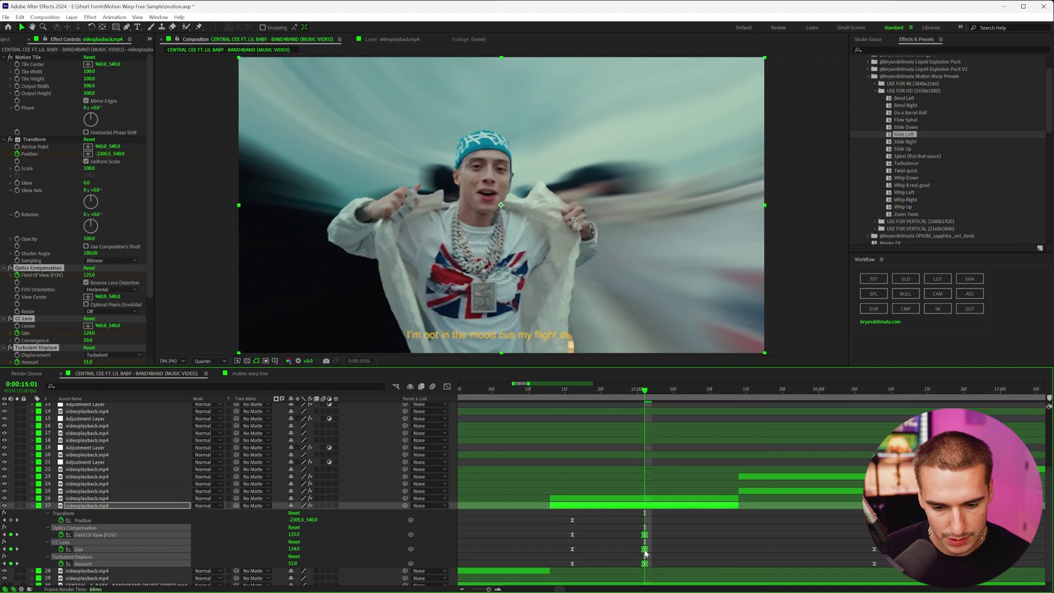
drag(645, 548, 716, 547)
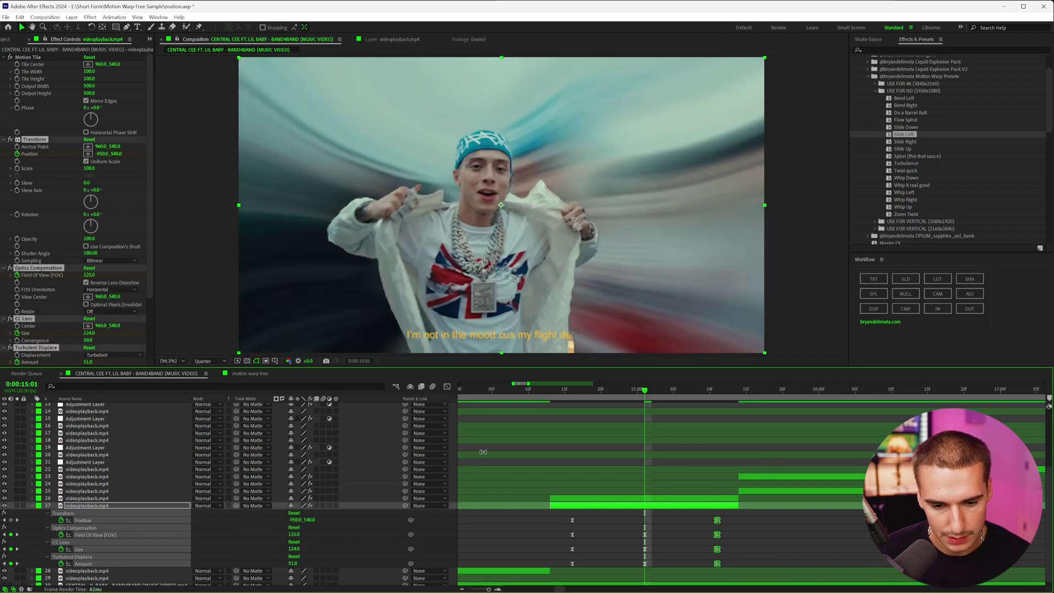
click(536, 390)
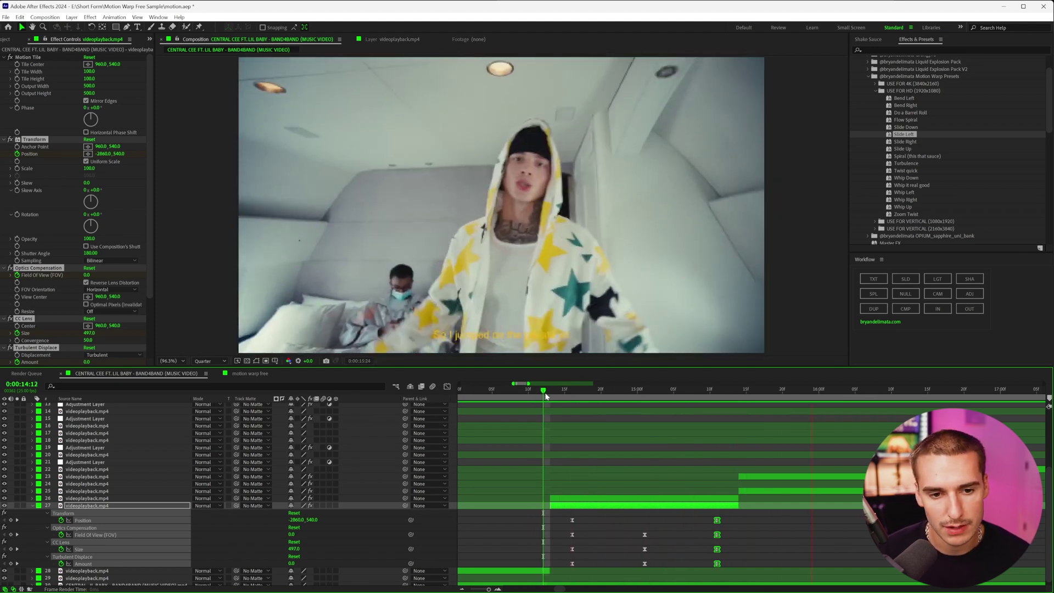
mouse_move(561, 391)
mouse_down()
mouse_move(698, 405)
mouse_move(543, 398)
mouse_up()
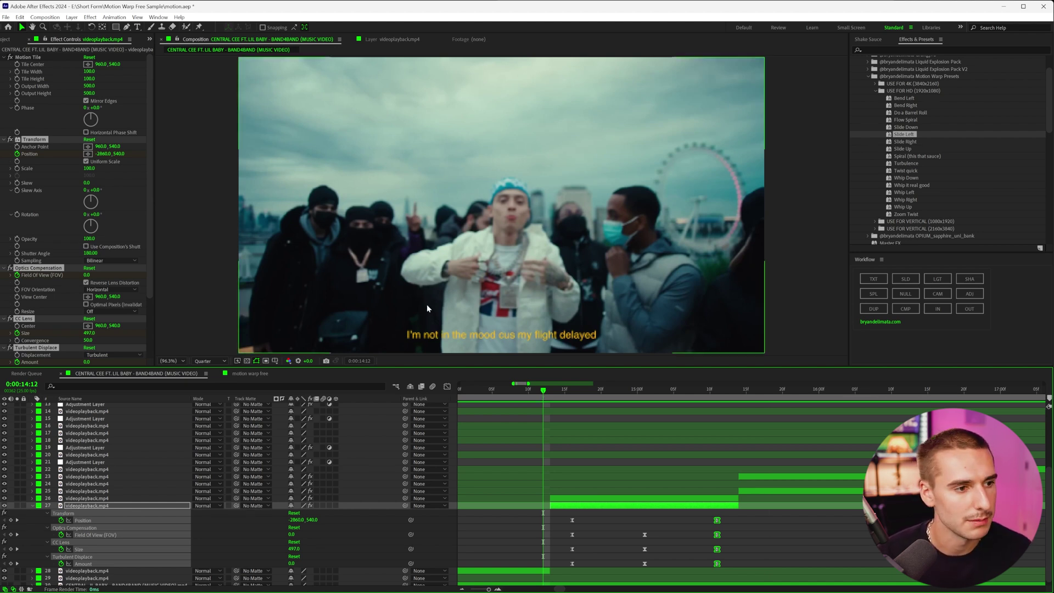
key(ctrl+z)
Apply the Spiral (this that sauce) preset to layer 27 and pull its keyframe columns closer together.
drag(910, 156, 574, 561)
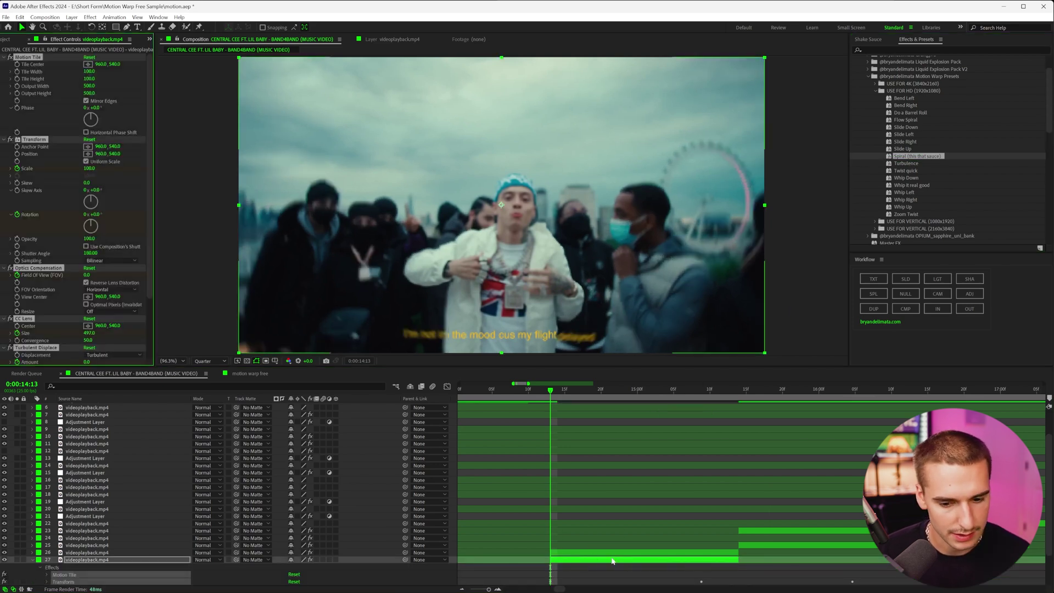
key(u)
drag(702, 528, 637, 525)
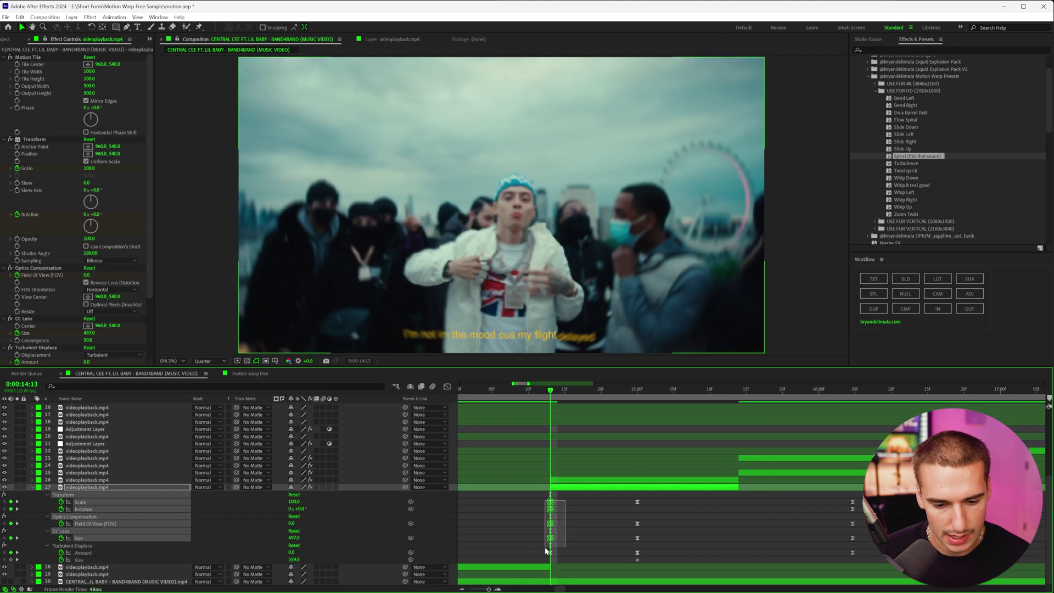
drag(541, 570, 566, 499)
drag(550, 552, 572, 552)
drag(821, 559, 868, 498)
drag(852, 538, 717, 540)
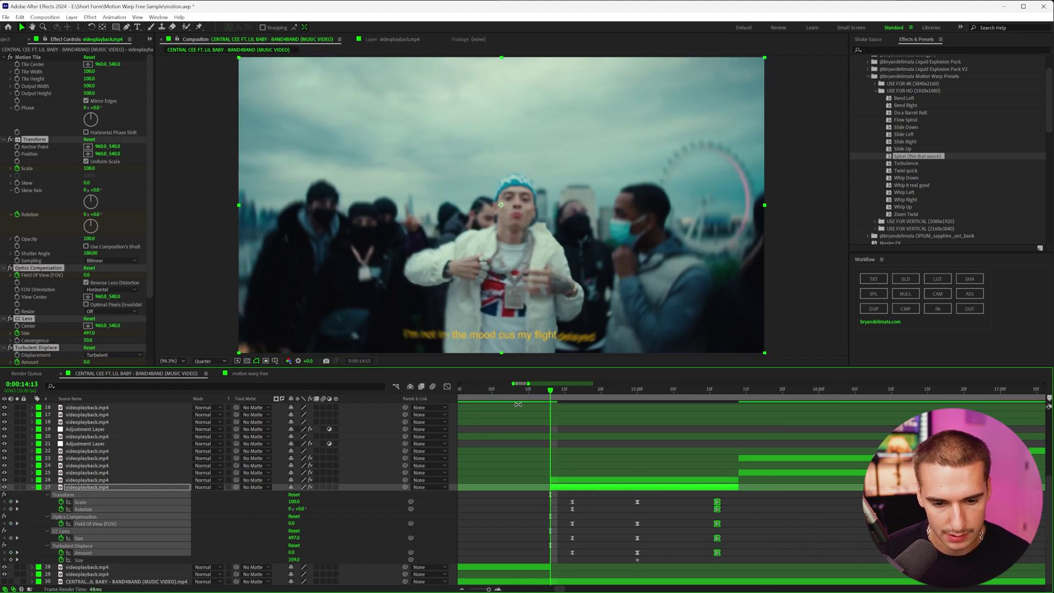
Check the frames around the cut and play back the spiral transition.
click(549, 396)
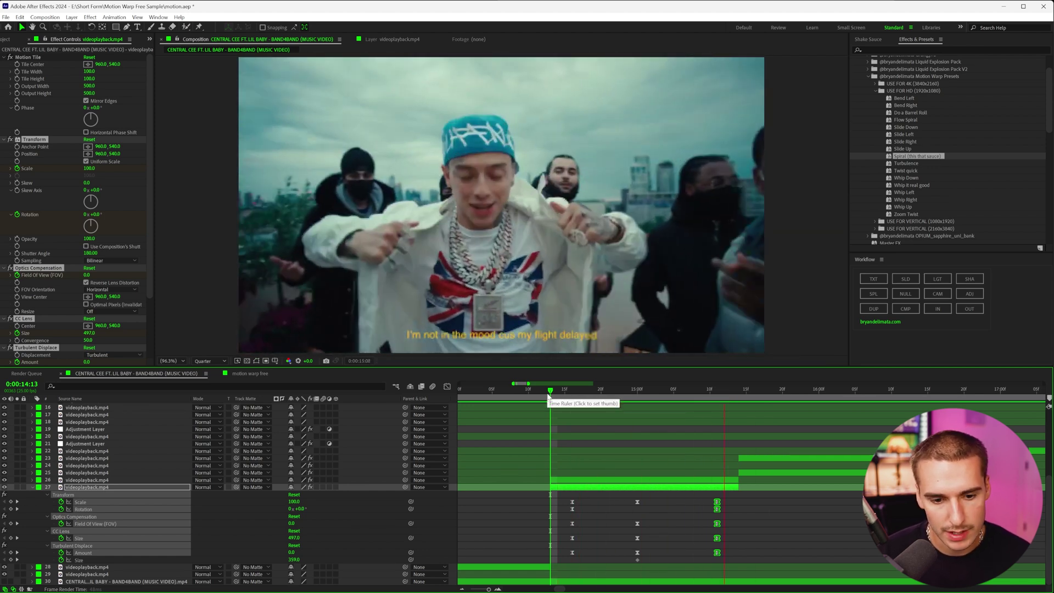
click(572, 392)
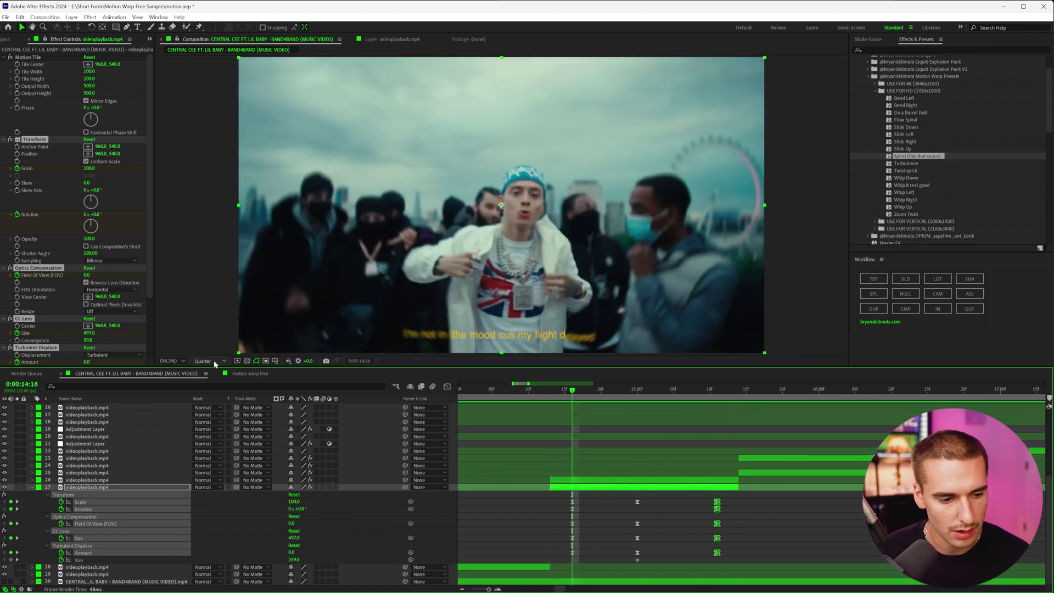
click(544, 392)
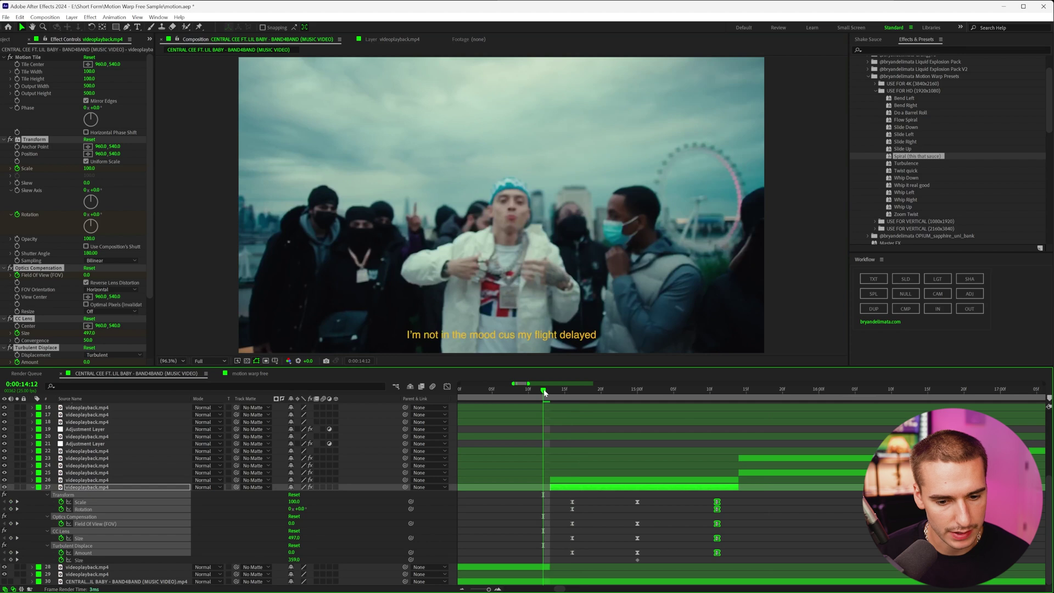
key(space)
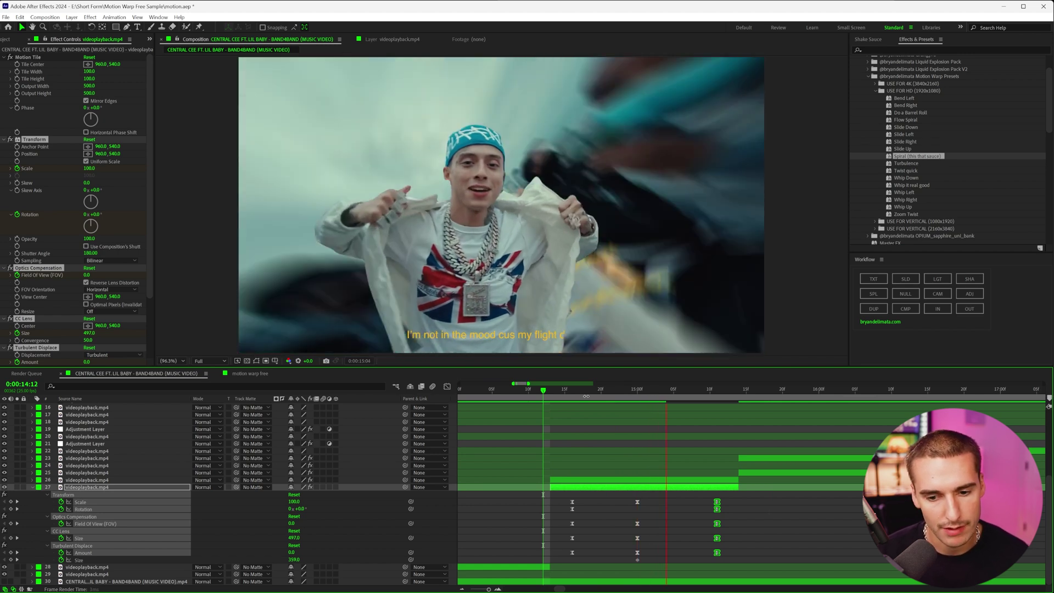
click(535, 394)
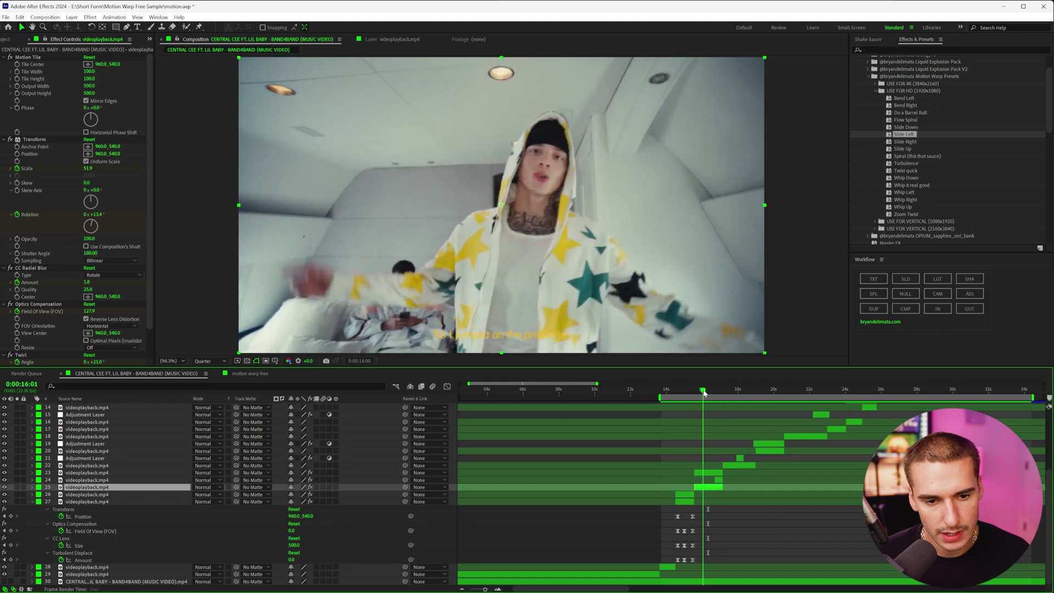
mouse_move(704, 392)
mouse_down()
mouse_move(720, 396)
mouse_move(707, 397)
mouse_up()
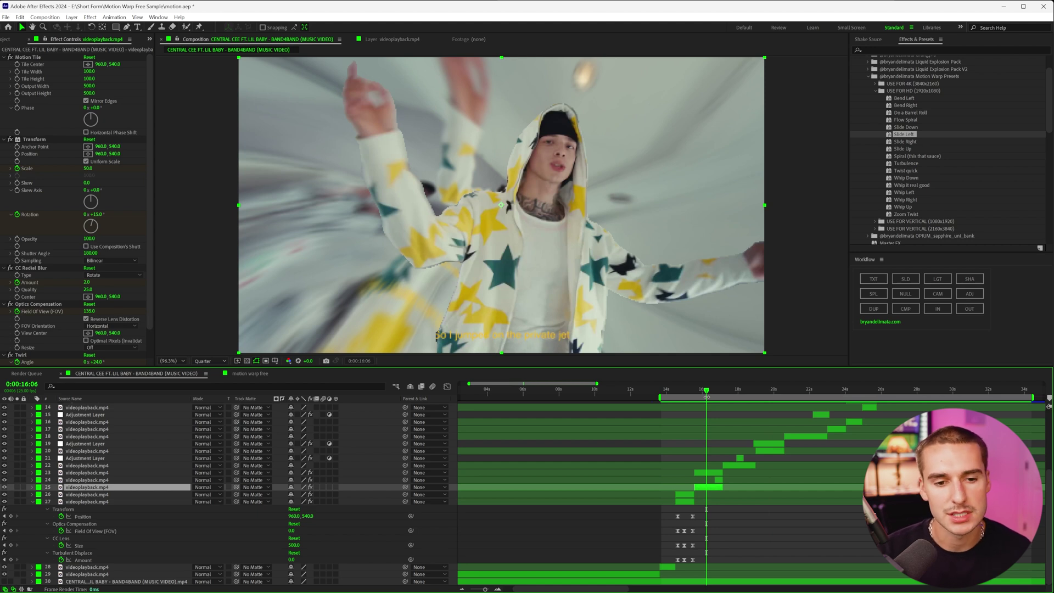
drag(707, 395, 791, 391)
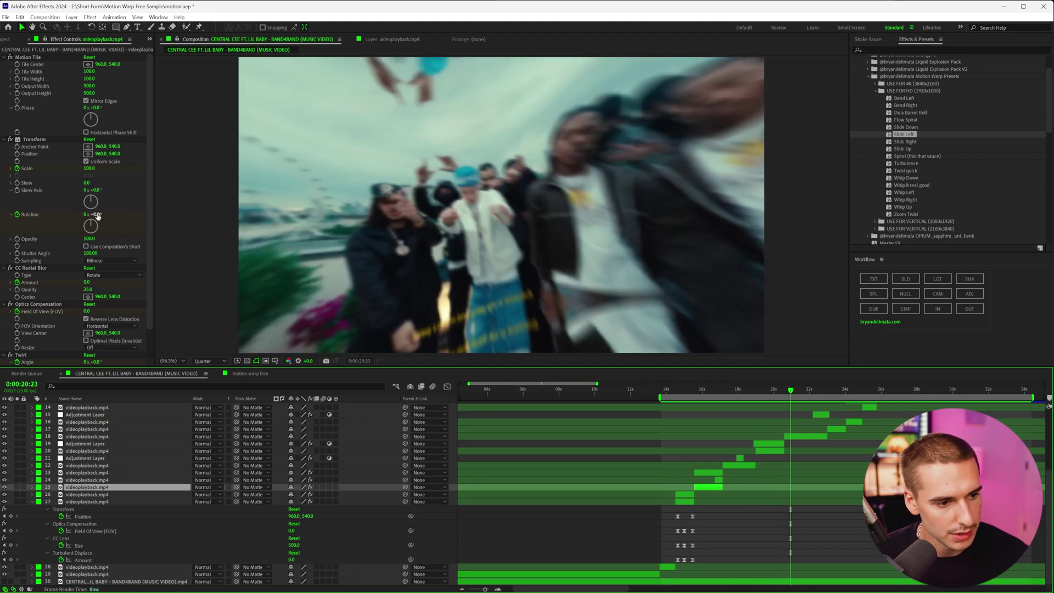
drag(789, 391, 673, 395)
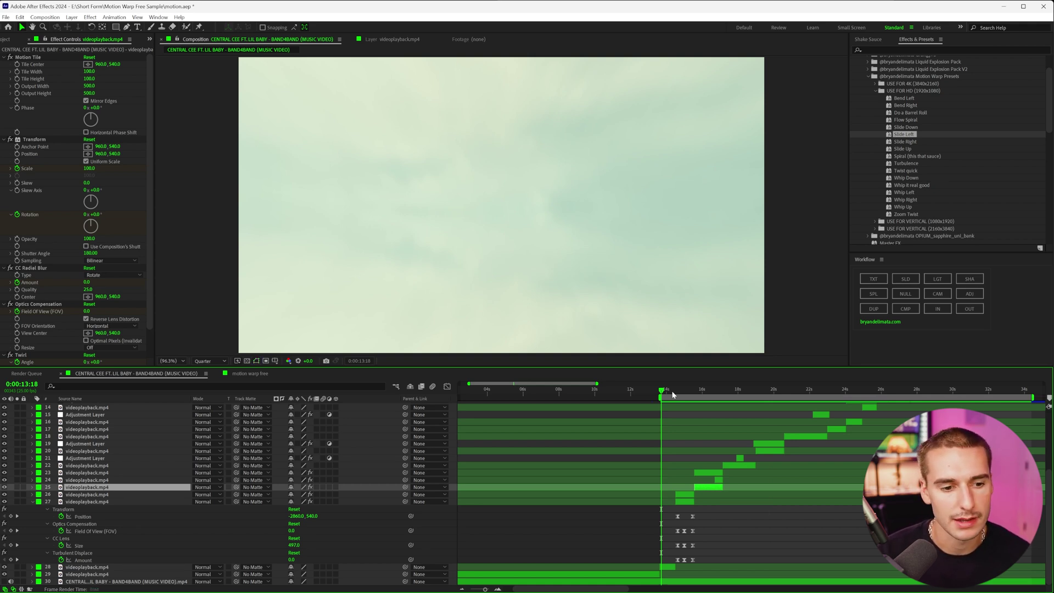
Play back a preview of the main composition.
click(663, 393)
key(space)
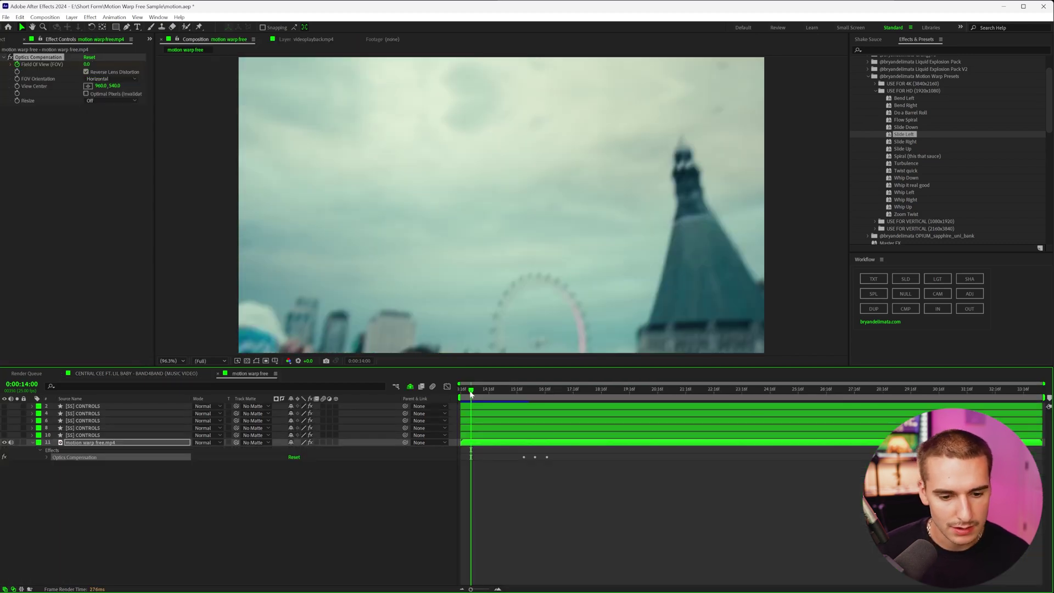
click(461, 391)
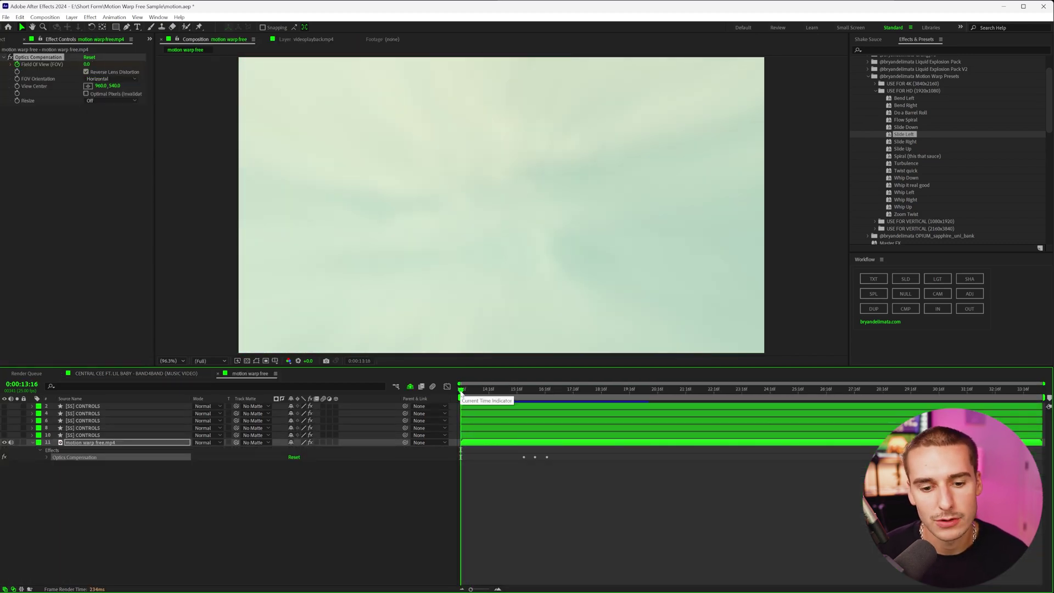
key(space)
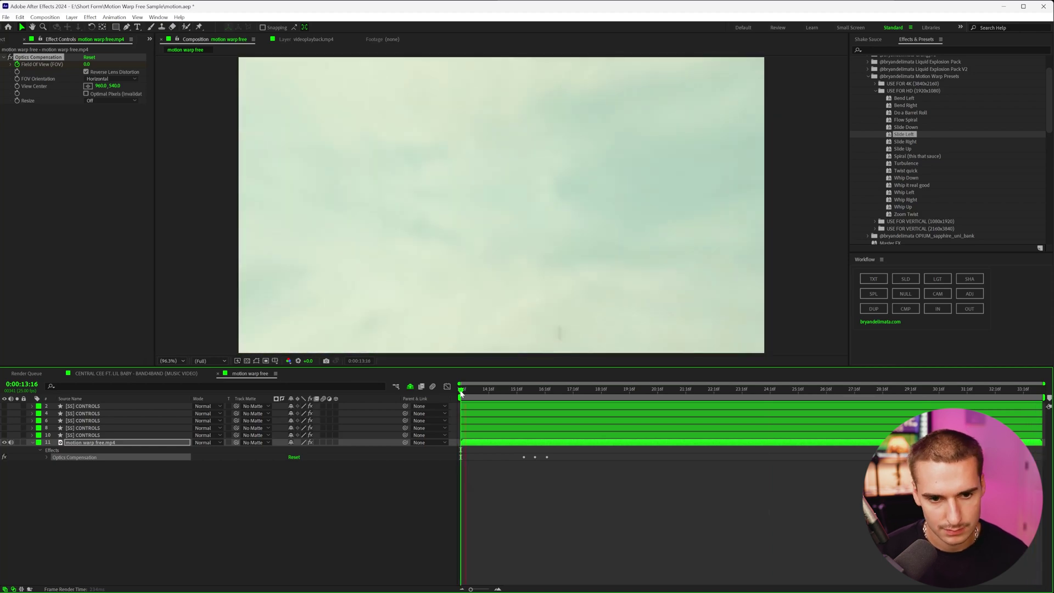
drag(779, 391, 803, 392)
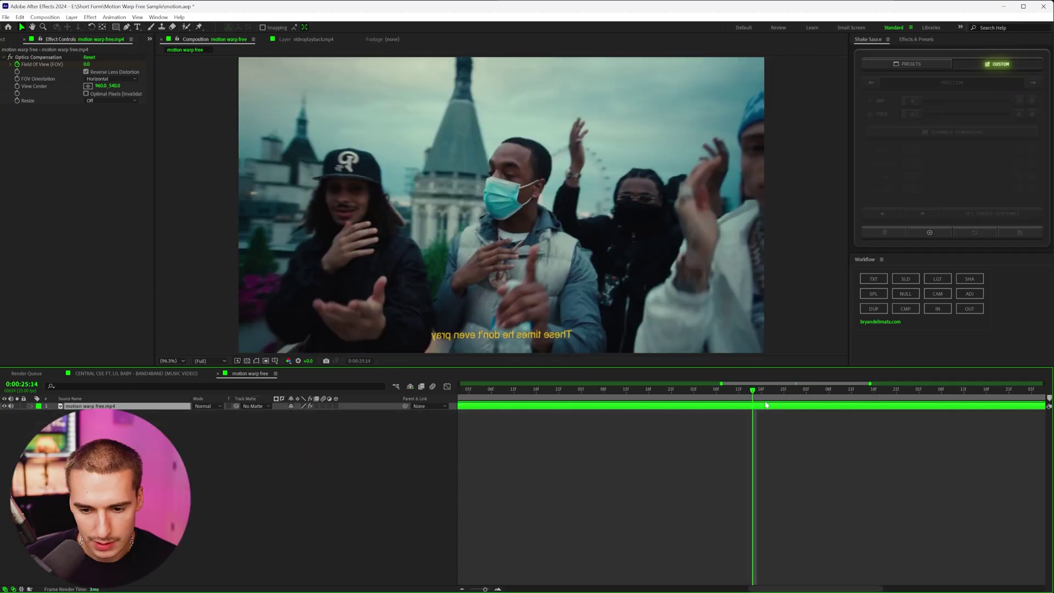
Locate the beat at 0:00:25:18 and add a new Shake Sauce [SS] CONTROLS layer there.
click(775, 396)
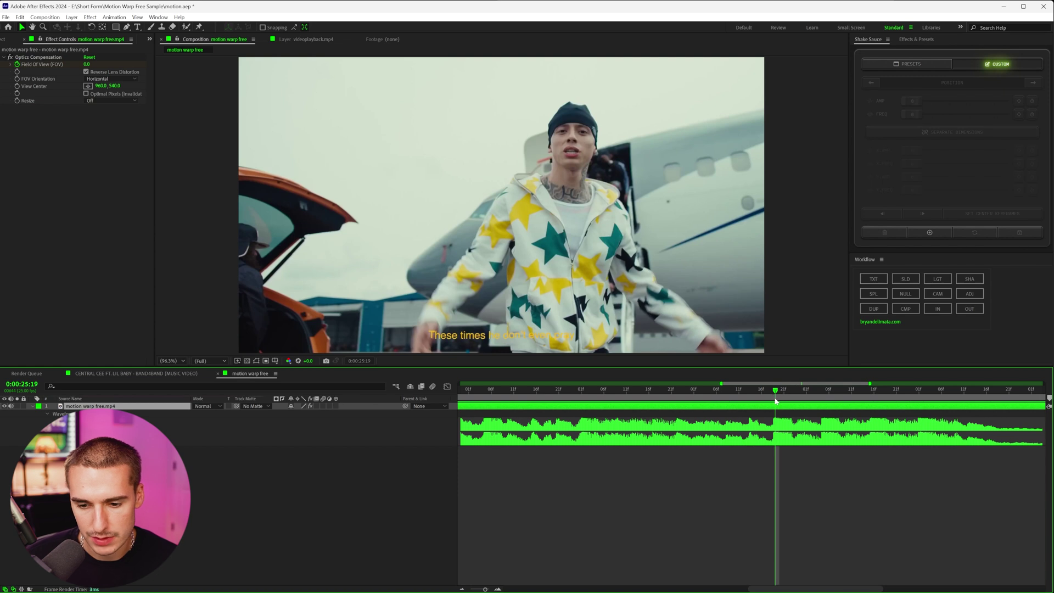
click(824, 392)
click(870, 388)
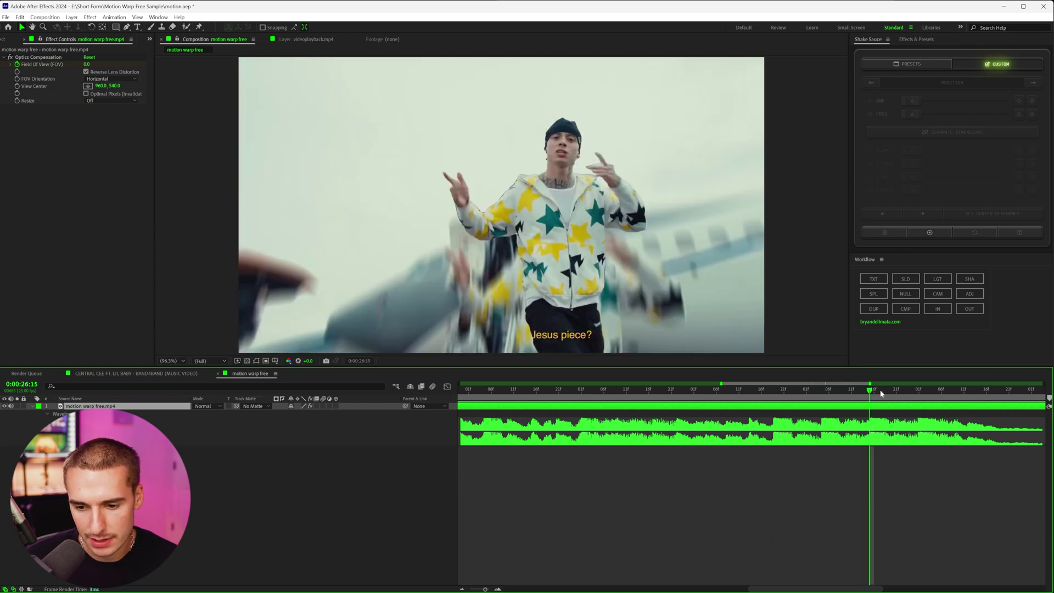
click(920, 392)
click(771, 392)
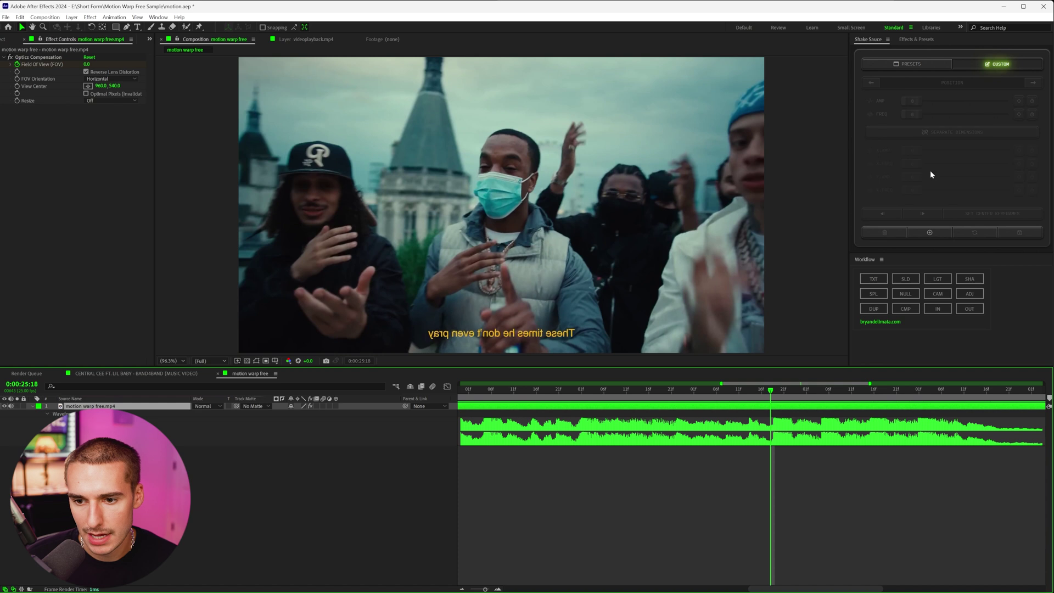
click(931, 235)
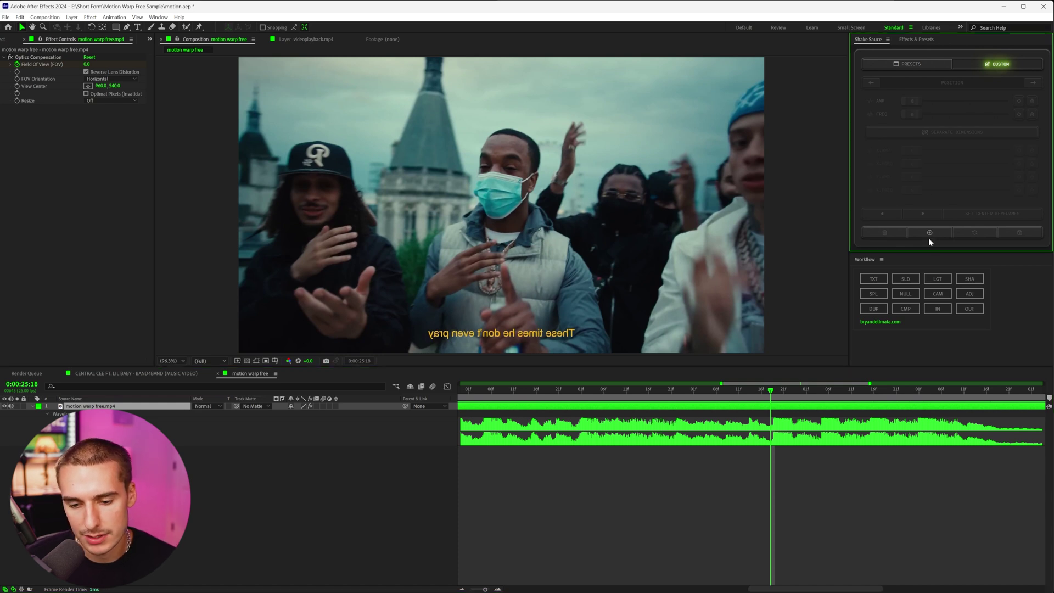
click(930, 241)
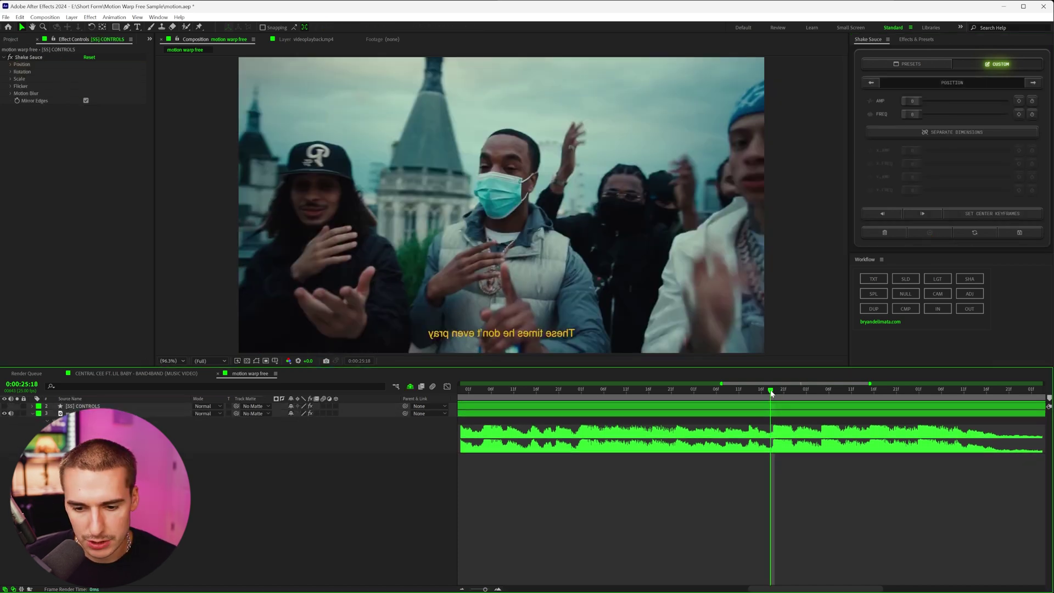
At 0:00:25:19, push the Shake Sauce amplitude to 100 and expand the effect's property groups.
drag(772, 393, 775, 394)
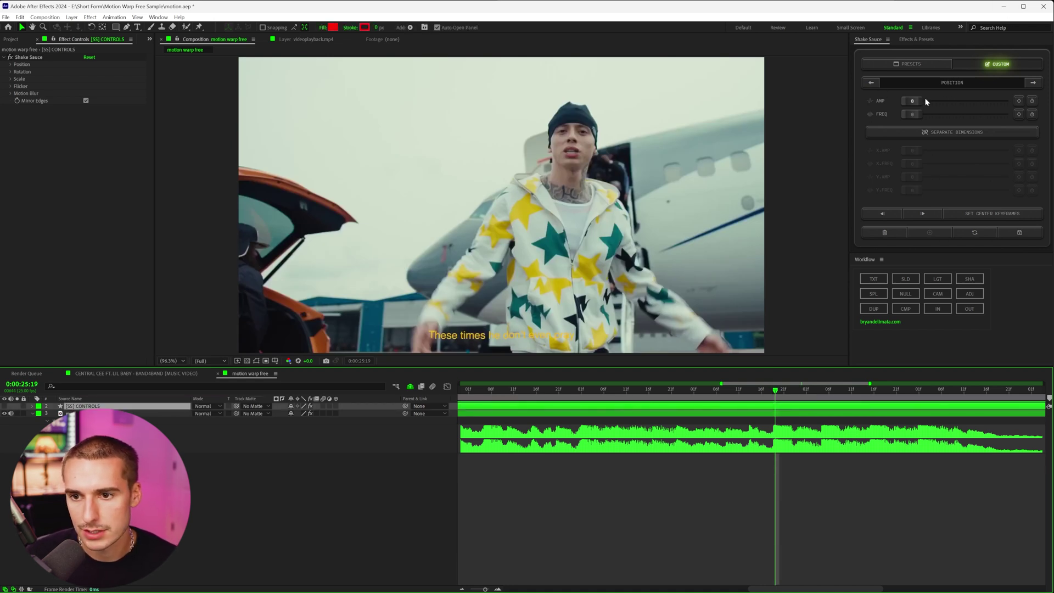
drag(925, 102, 969, 103)
click(938, 116)
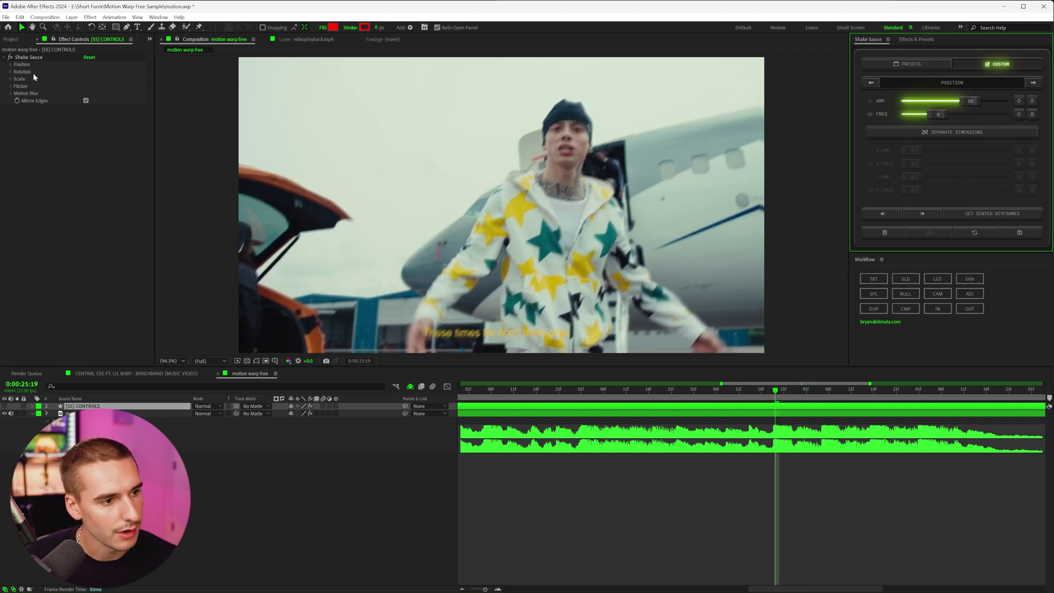
click(10, 65)
click(11, 101)
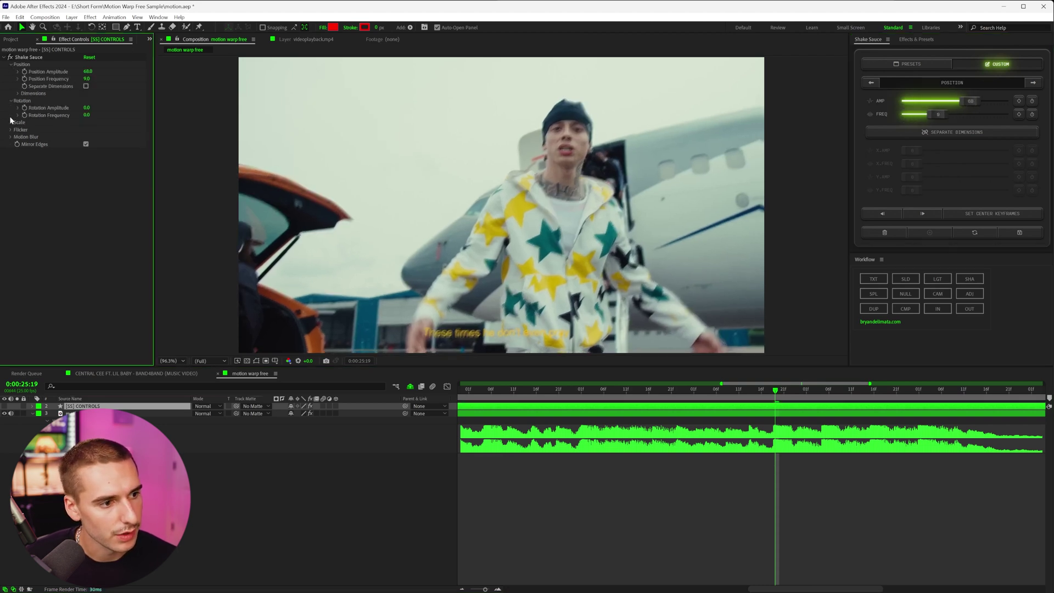
click(11, 122)
click(11, 151)
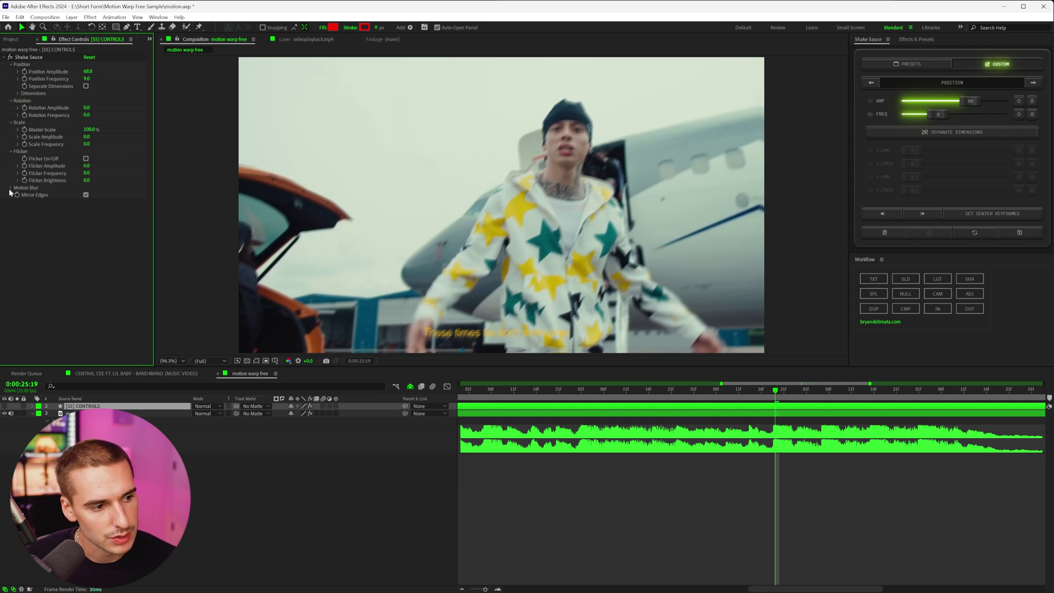
click(10, 188)
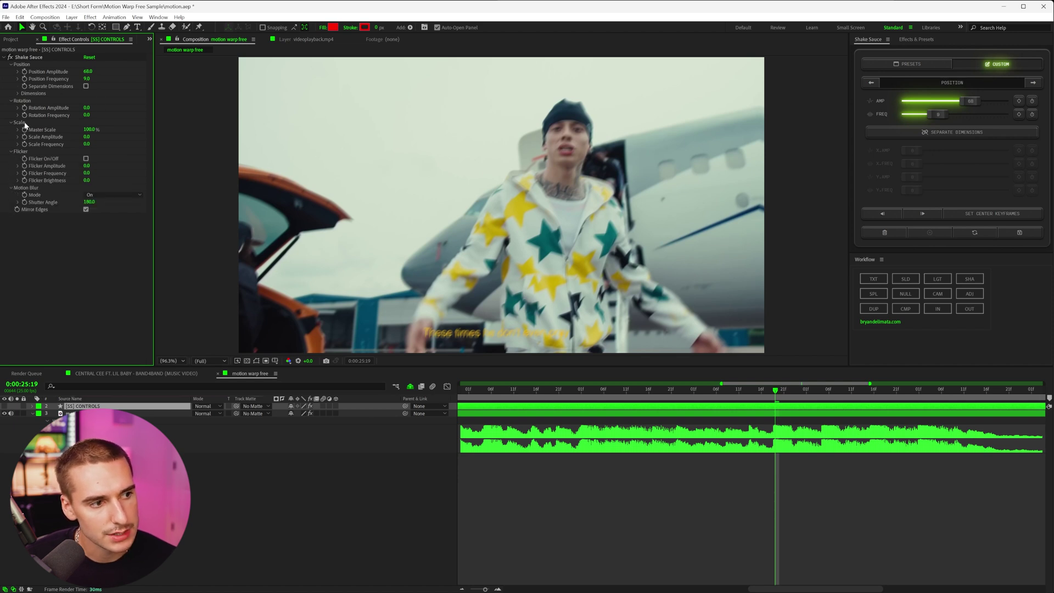
click(979, 105)
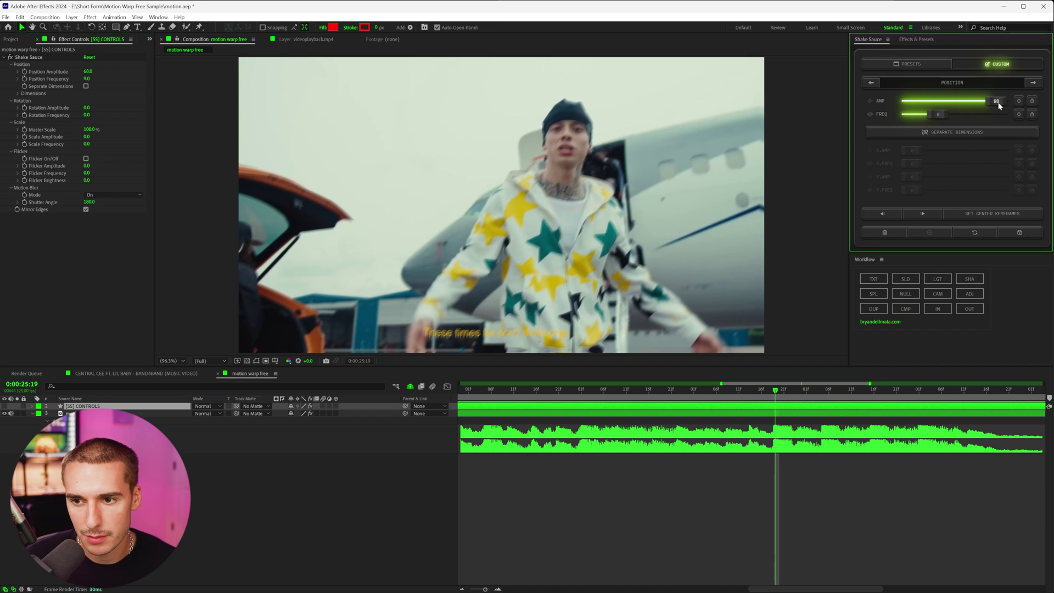
drag(999, 106, 1002, 105)
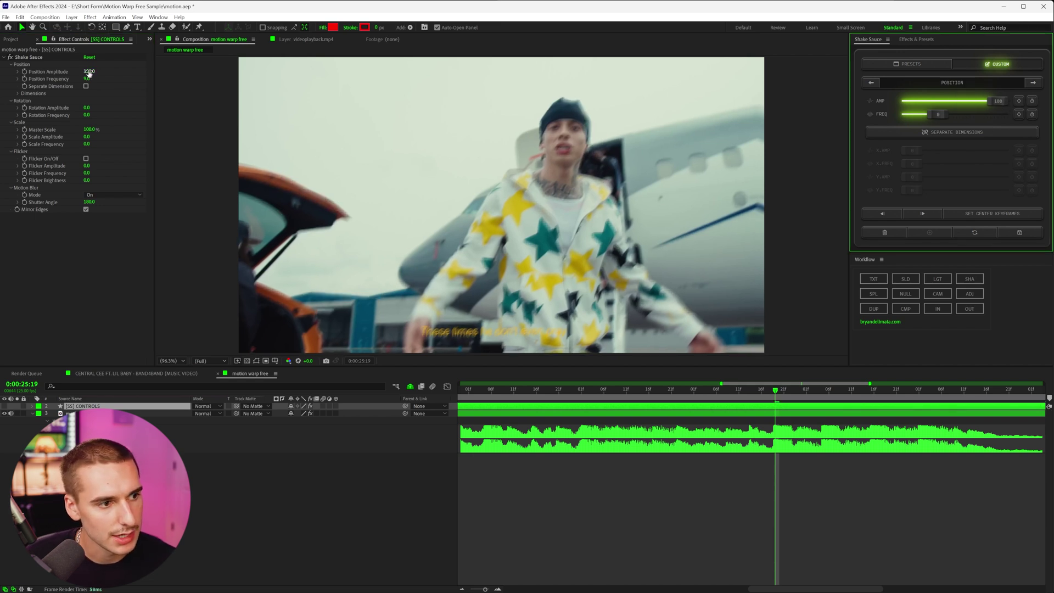
Keyframe Position Amplitude 0, 250, 0 around the 0:00:25:19 hit and scrub to check it.
click(25, 72)
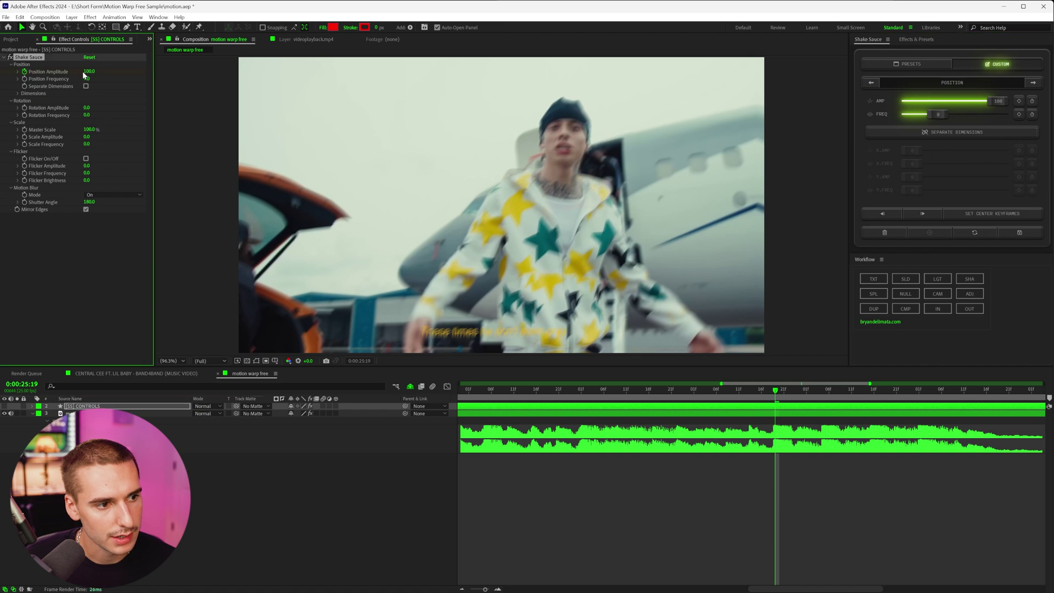
drag(86, 71, 154, 74)
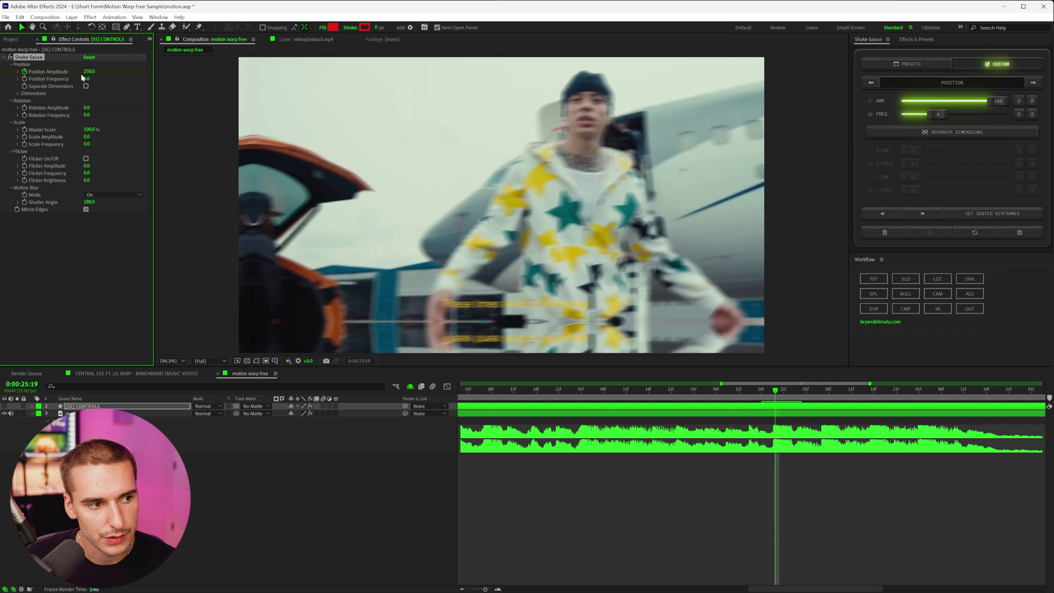
key(u)
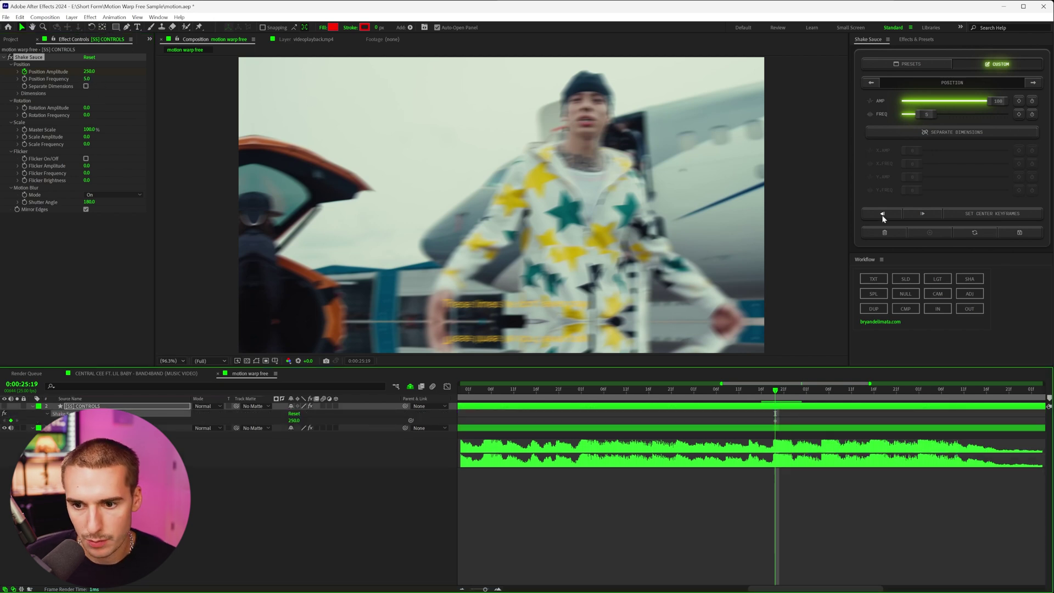
click(882, 214)
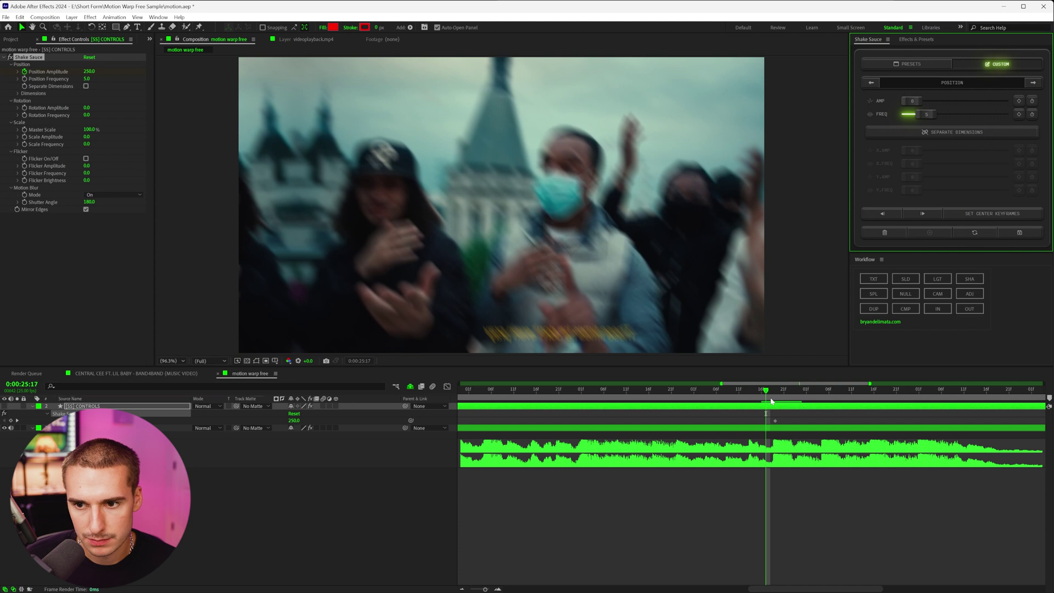
click(1019, 101)
key(k)
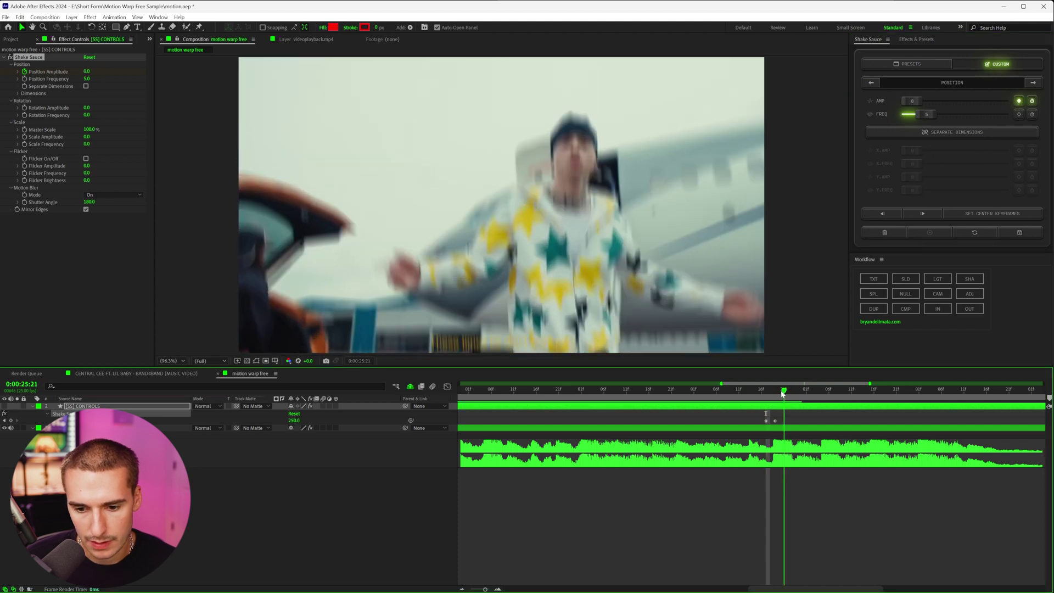
click(924, 214)
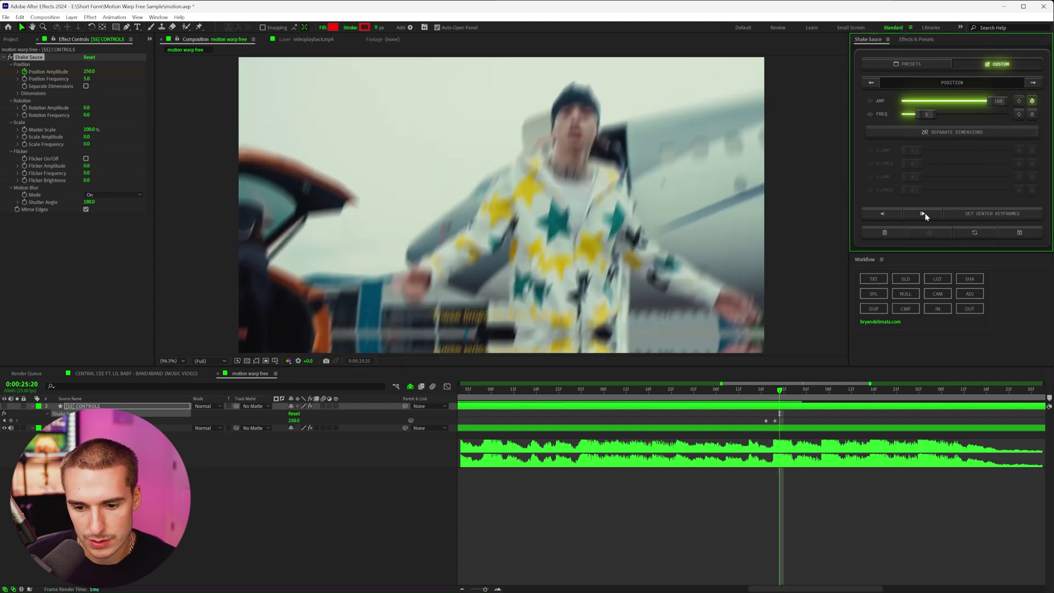
drag(996, 103, 845, 100)
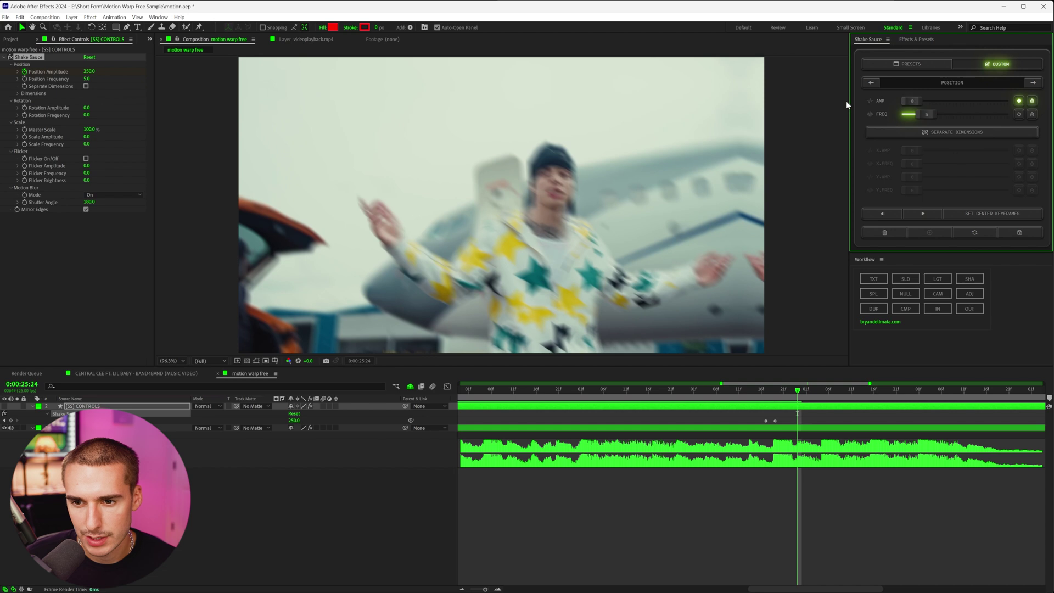
click(753, 396)
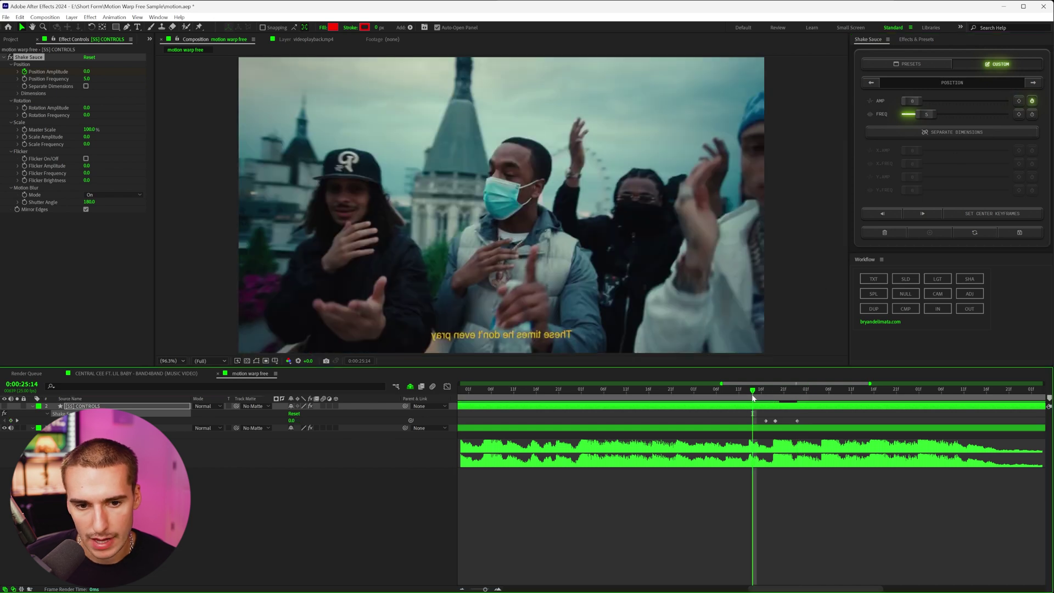
drag(754, 397, 775, 397)
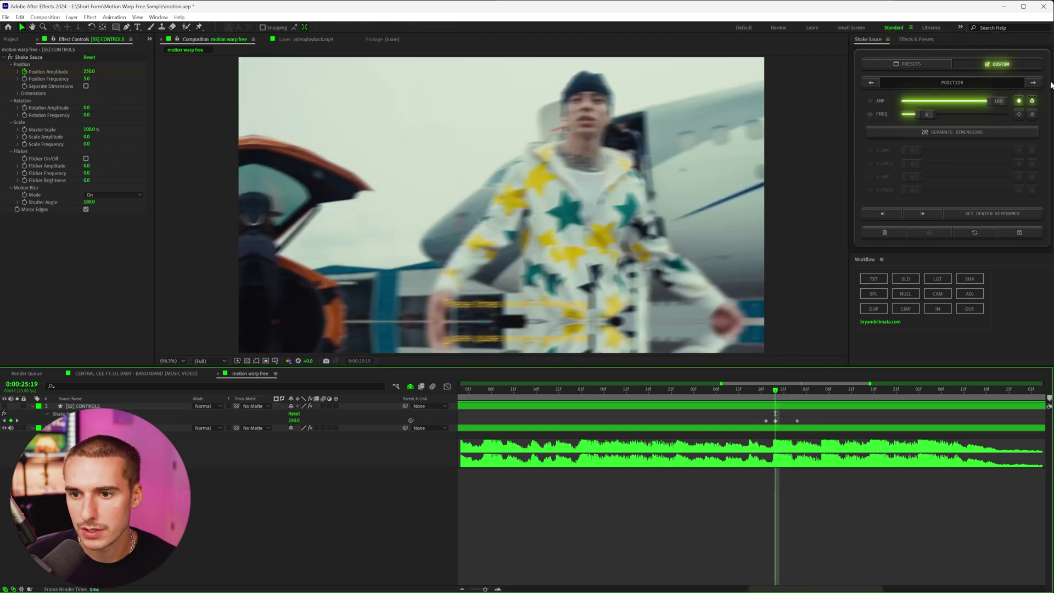
click(1033, 82)
Turn on flicker and keyframe Flicker Brightness up on the hit, 0 at 0:00:25:17.
click(1034, 82)
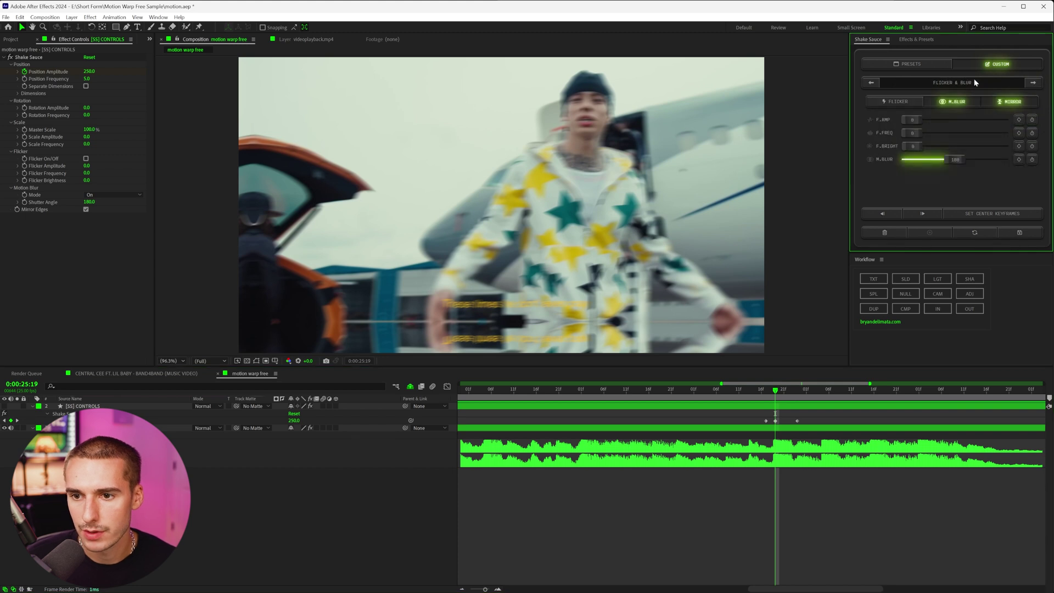
click(890, 101)
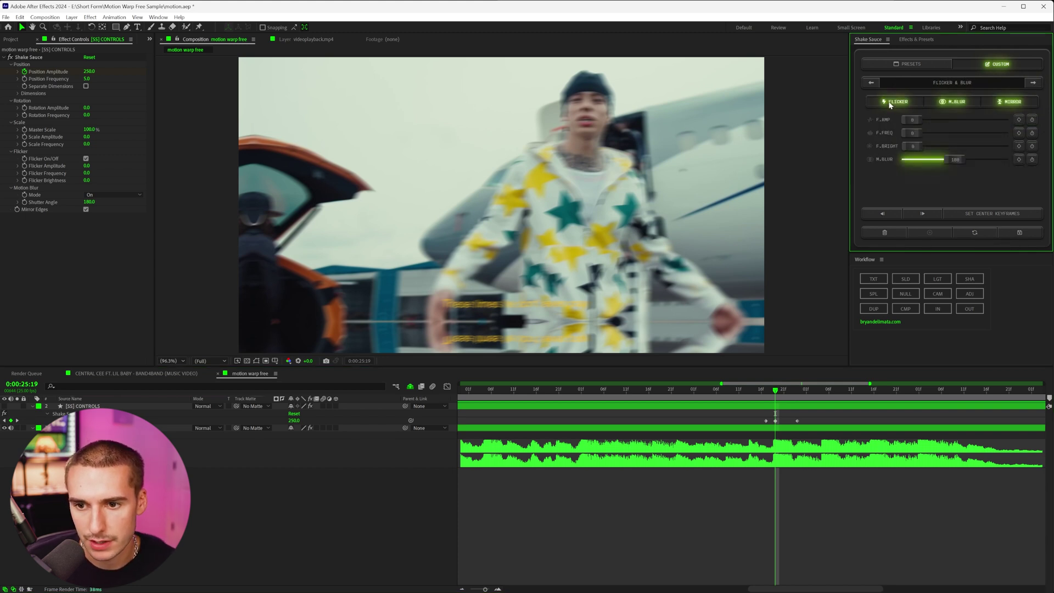
click(1019, 146)
drag(912, 146, 935, 150)
click(769, 390)
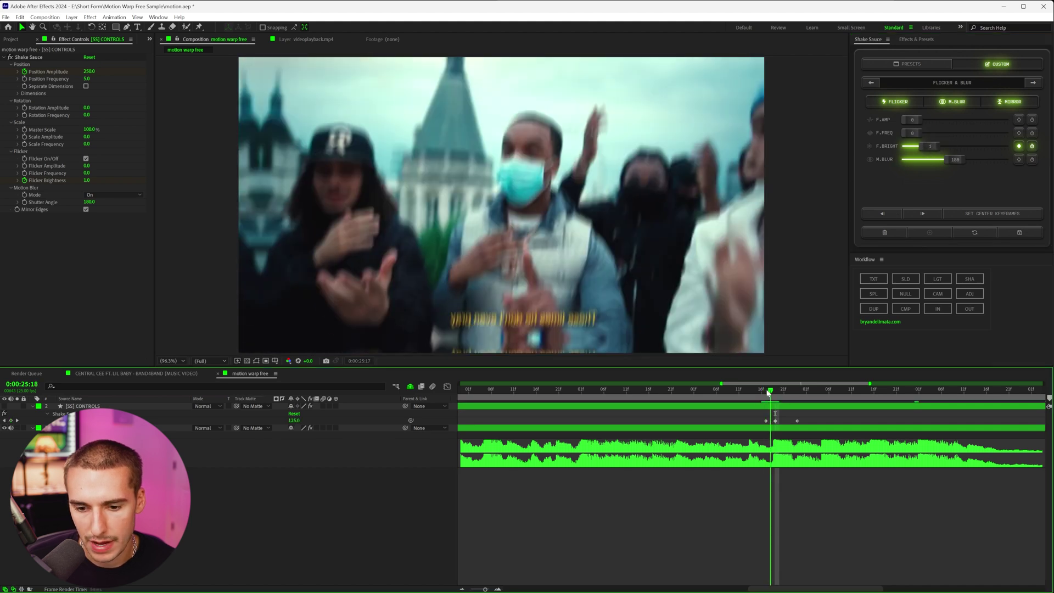
key(Page_Up)
drag(919, 146, 903, 146)
Drop Flicker Brightness back to 0 after the hit and select the hit's six keyframes.
drag(797, 390, 776, 390)
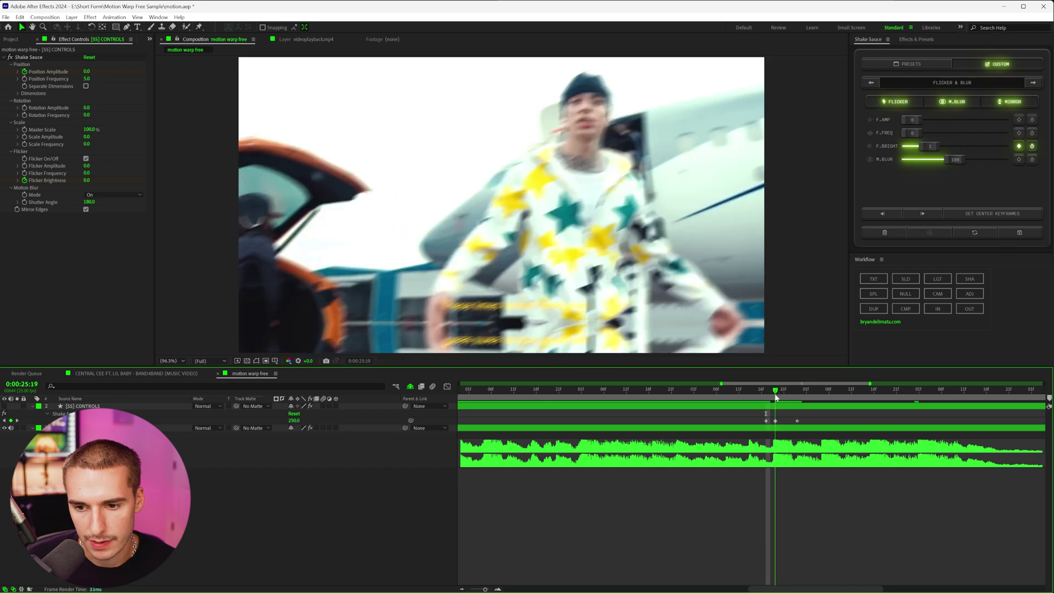
click(923, 213)
click(924, 214)
drag(918, 146, 875, 158)
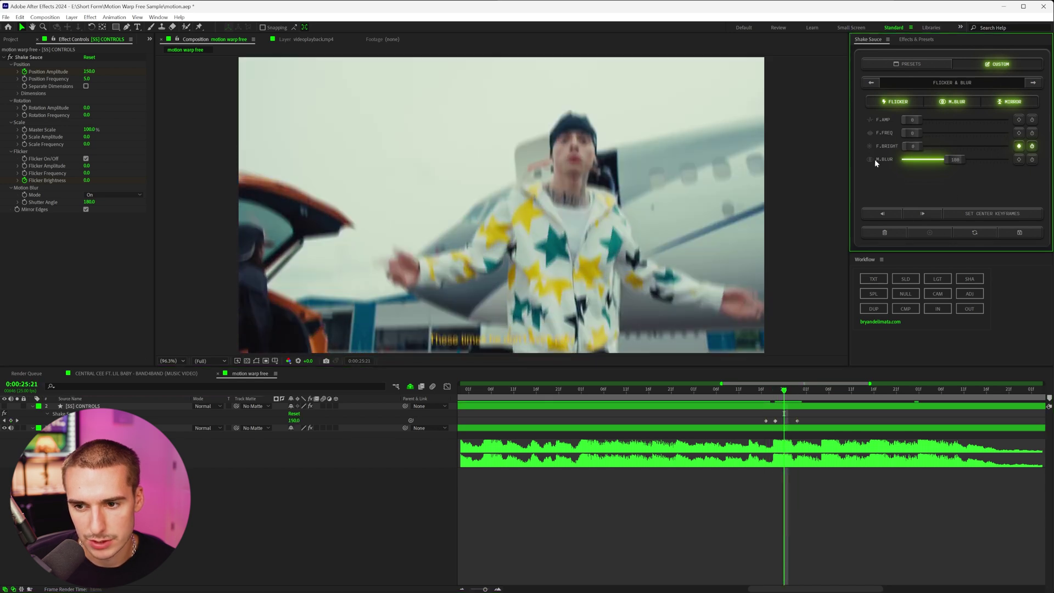
key(space)
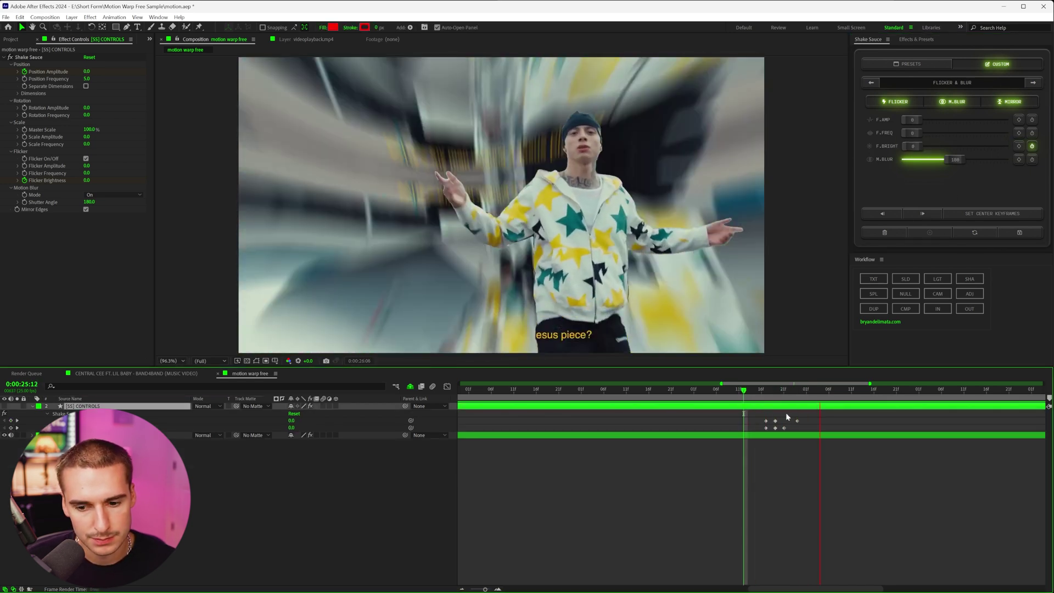
drag(767, 423, 765, 425)
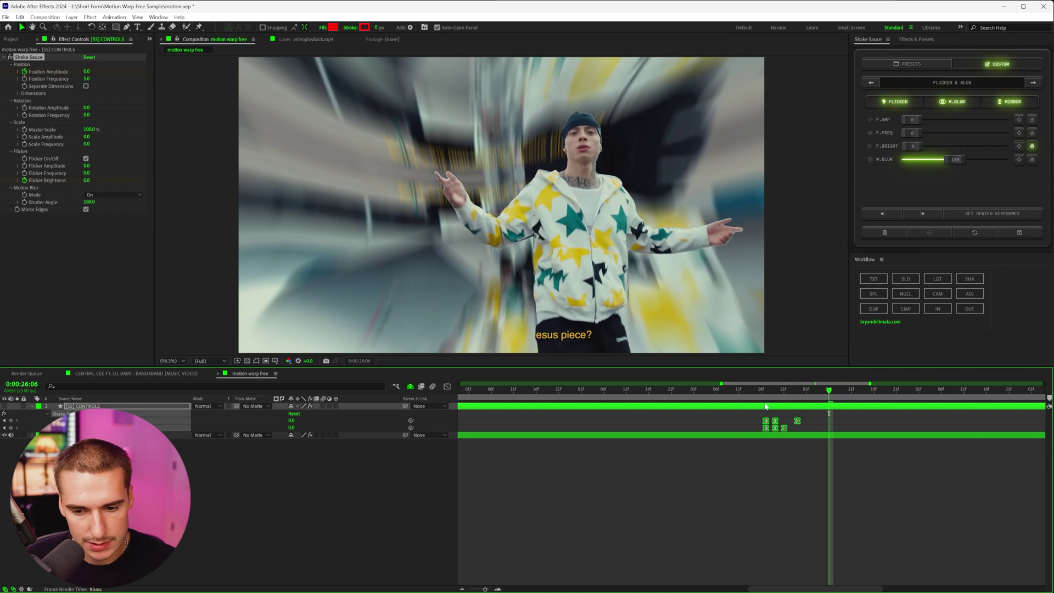
Paste the hit at the 0:00:26:04 beat with Position Amplitude 300 and Flicker Brightness 1.2.
click(806, 434)
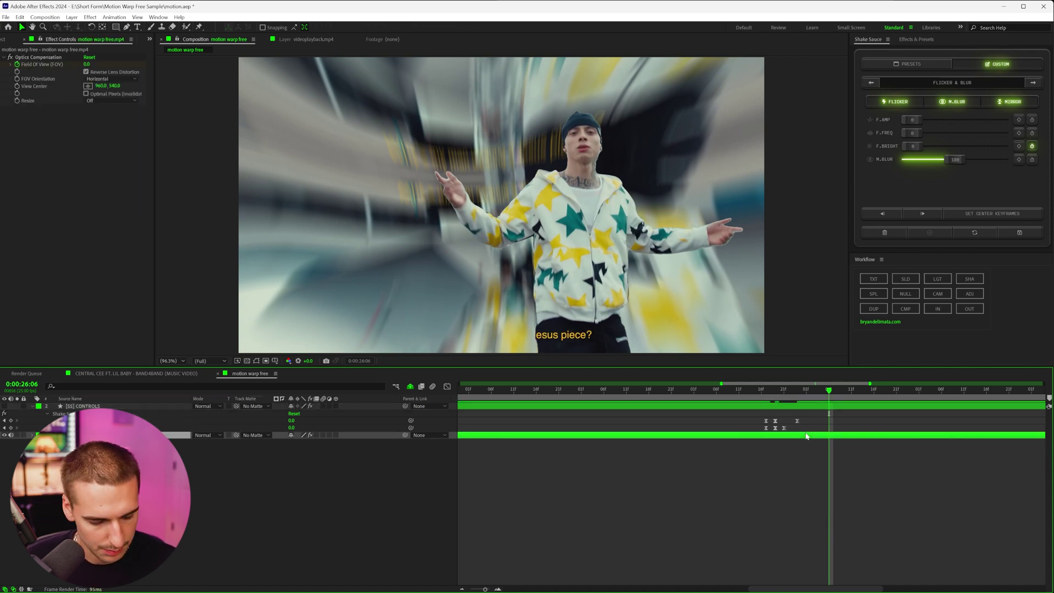
key(l)
key(l)
drag(803, 417, 768, 430)
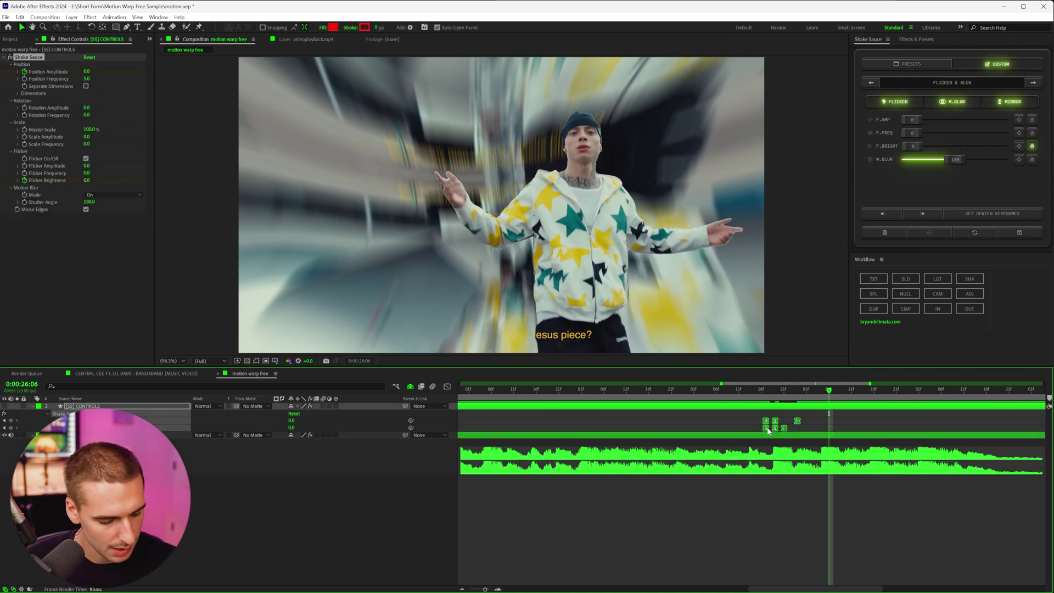
click(820, 390)
key(ctrl+v)
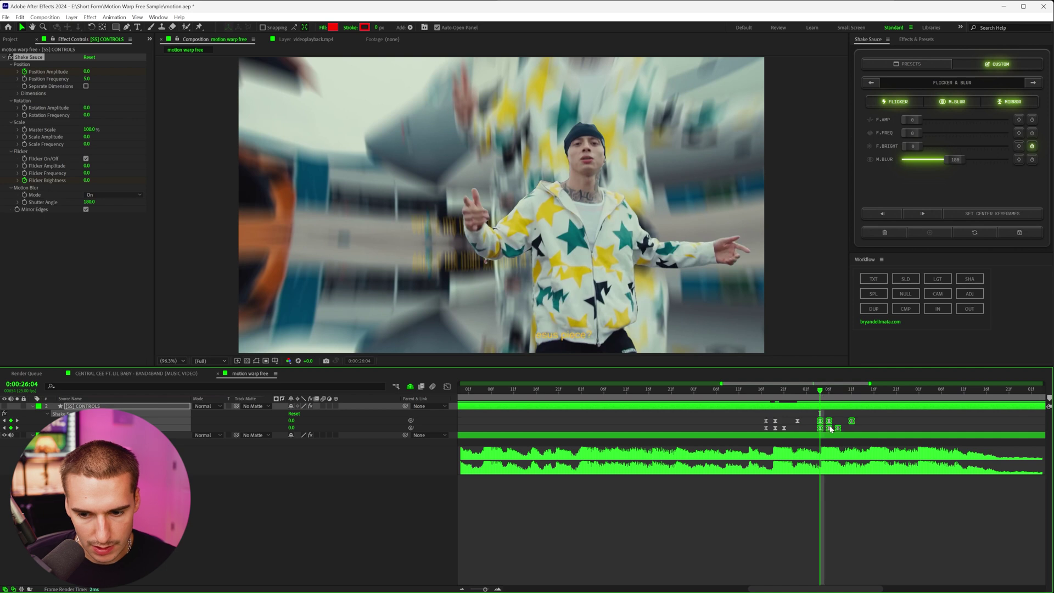
drag(826, 432, 822, 432)
click(840, 419)
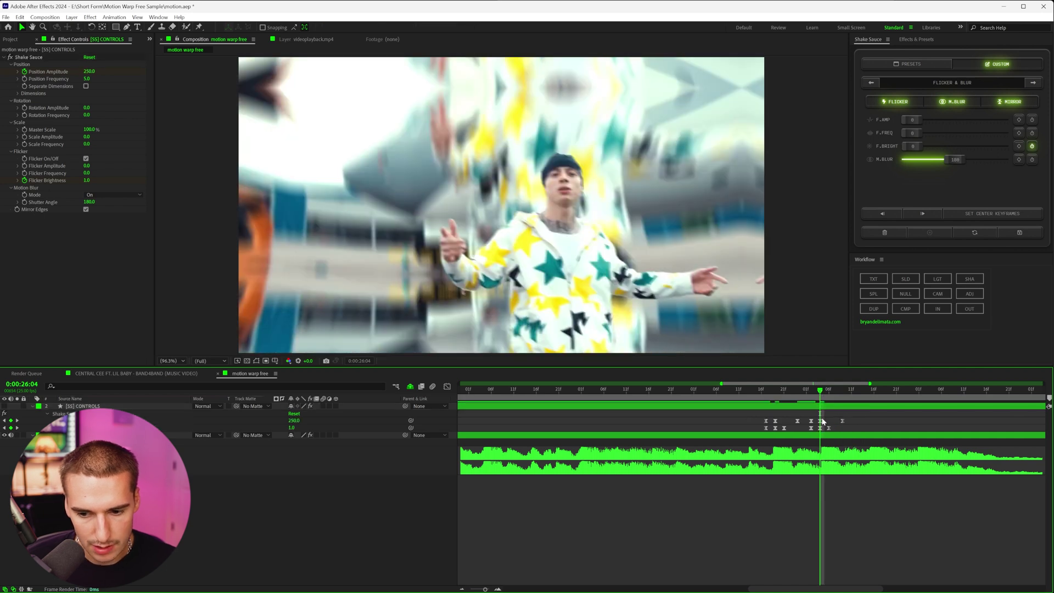
click(91, 72)
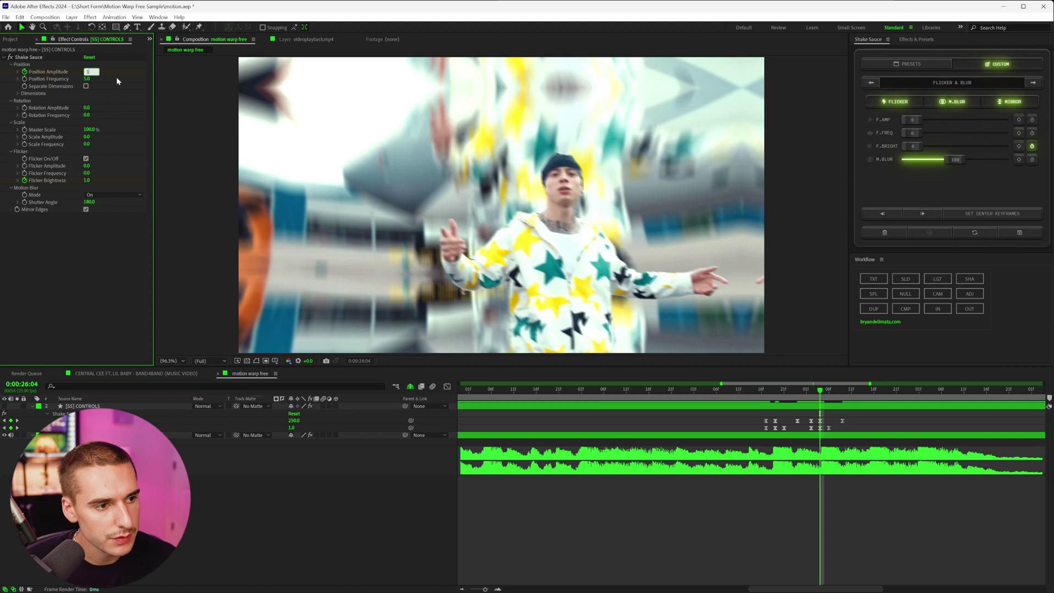
text(300)
key(Return)
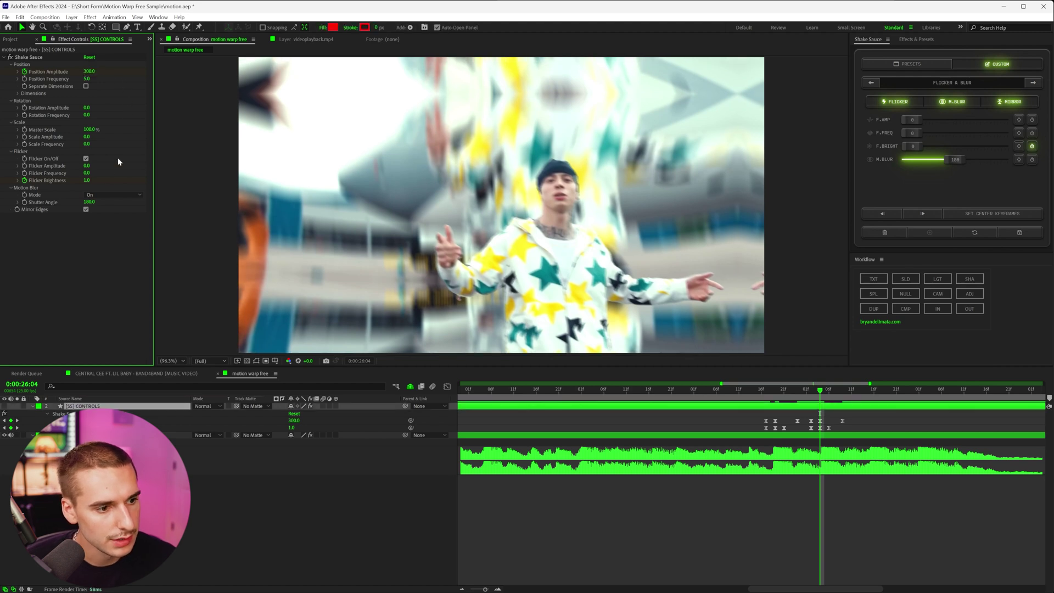
click(91, 180)
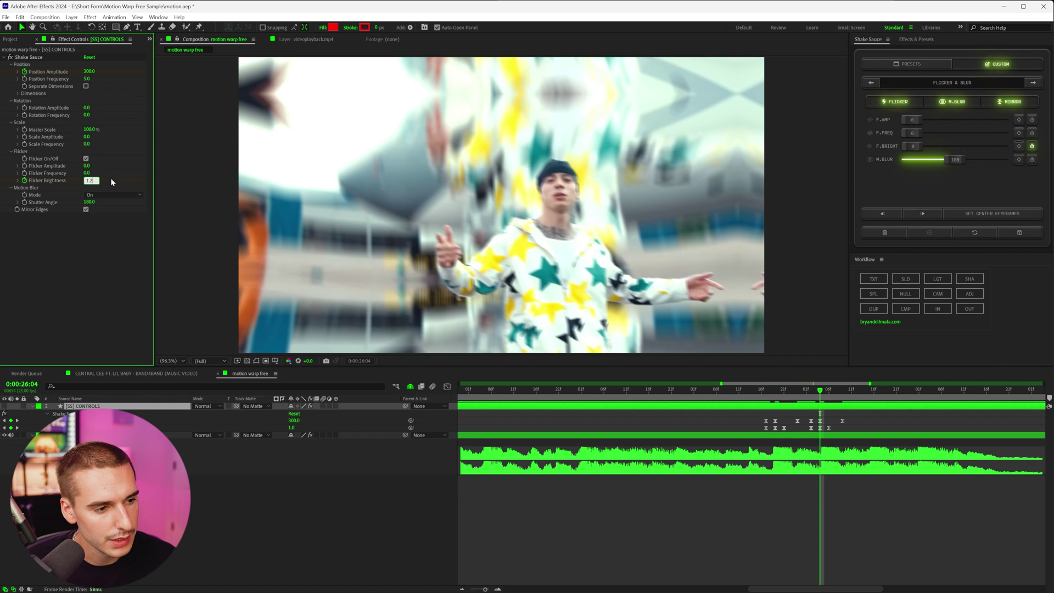
key(Return)
Copy the hit to the 0:00:26:15 beat with Position Amplitude 350 and Flicker Brightness 1.5.
drag(854, 420, 808, 431)
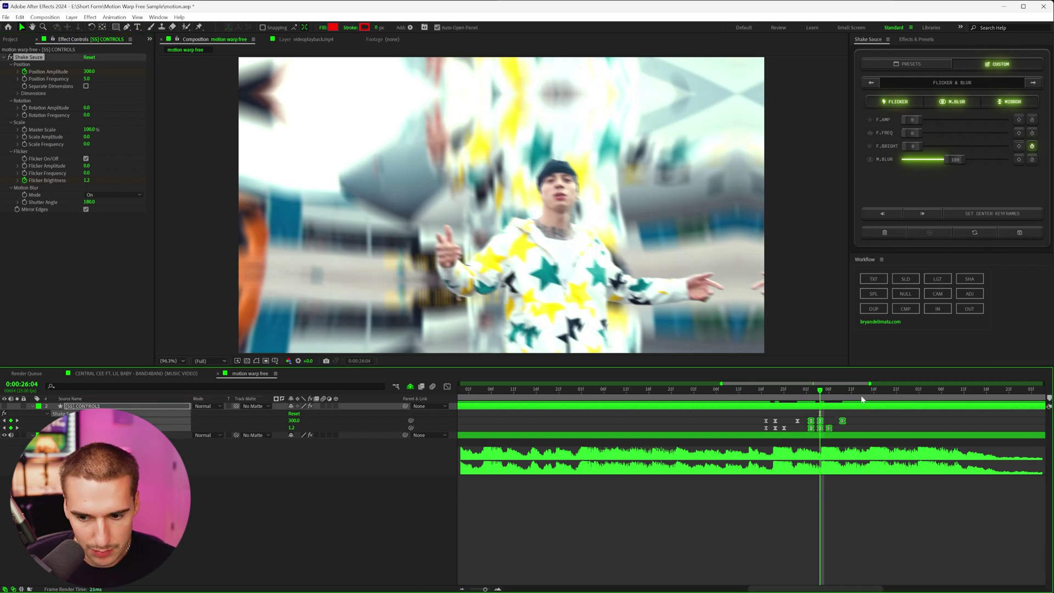
key(ctrl+c)
key(shift+Page_Down)
key(ctrl+v)
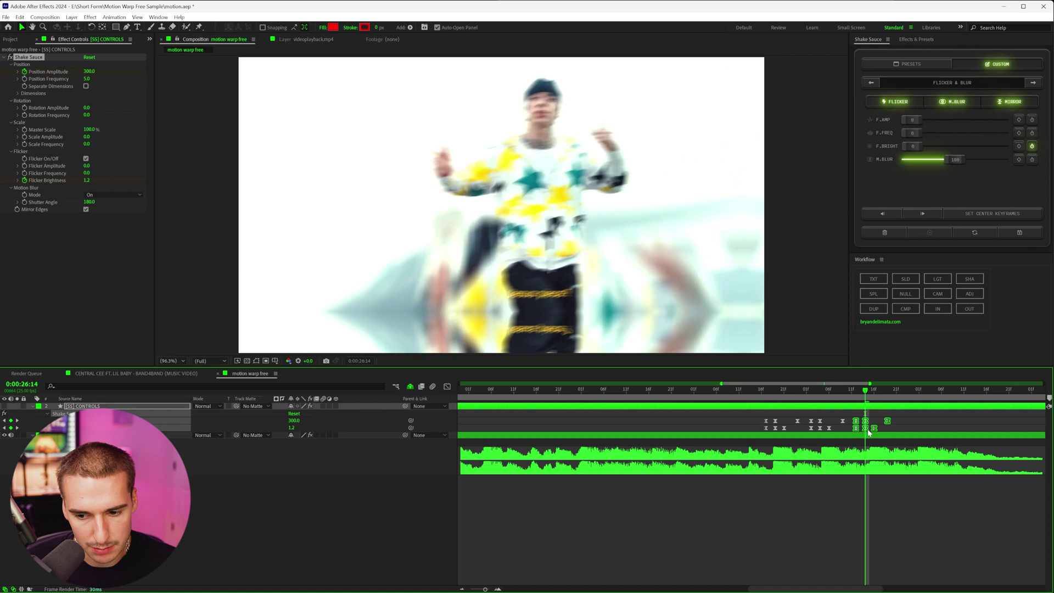
key(ctrl+z)
key(Page_Down)
key(ctrl+v)
click(123, 151)
click(89, 72)
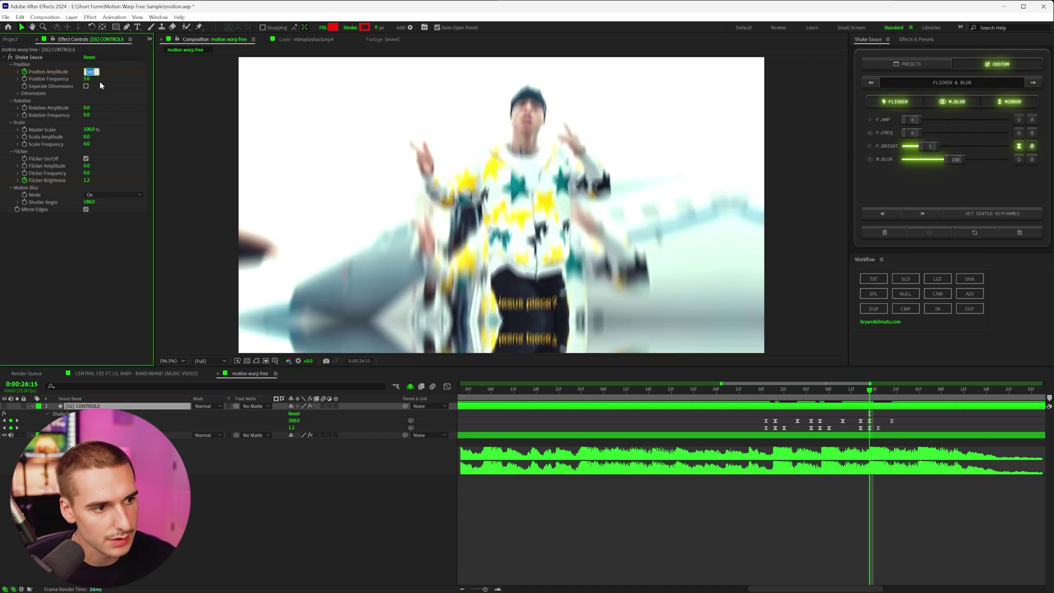
text(350)
key(Return)
click(90, 180)
text(1)
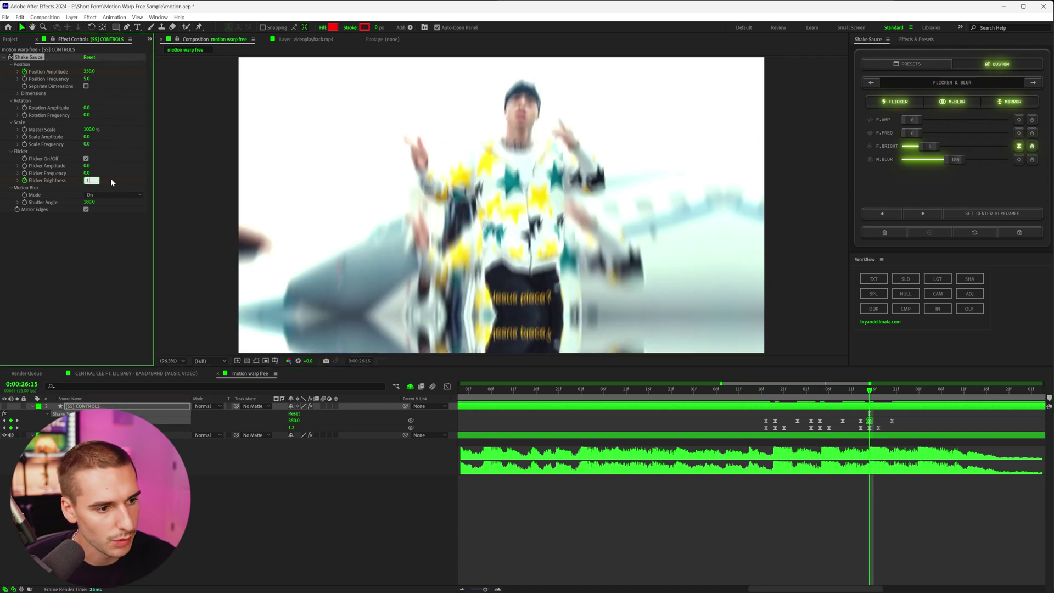
text(.5)
key(Return)
Paste the hit at 0:00:27:01 with Position Amplitude 500 and Flicker Brightness 2.0, then preview.
drag(901, 417, 859, 429)
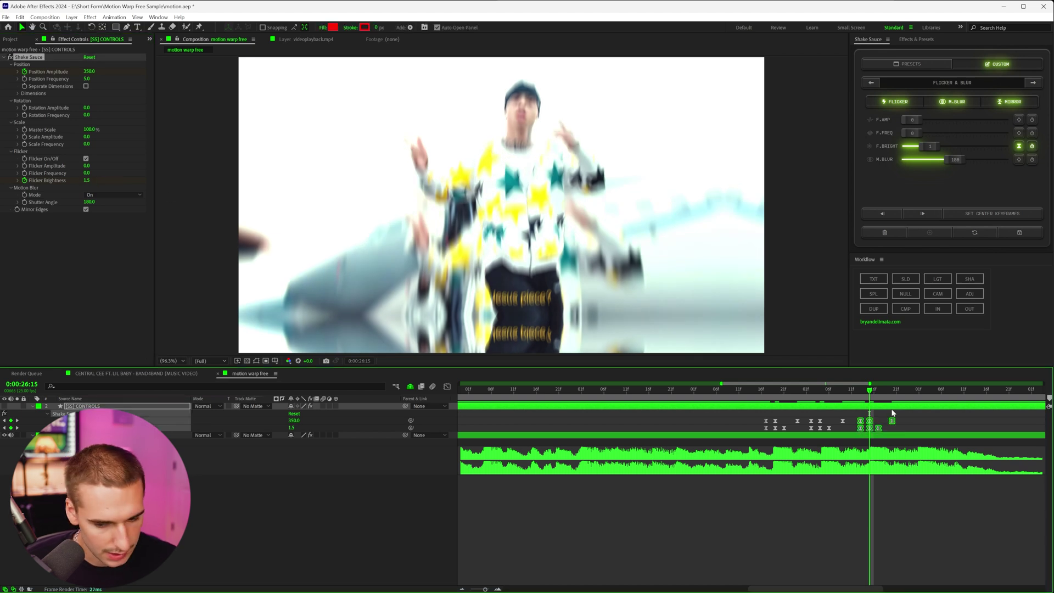
click(920, 397)
key(ctrl+v)
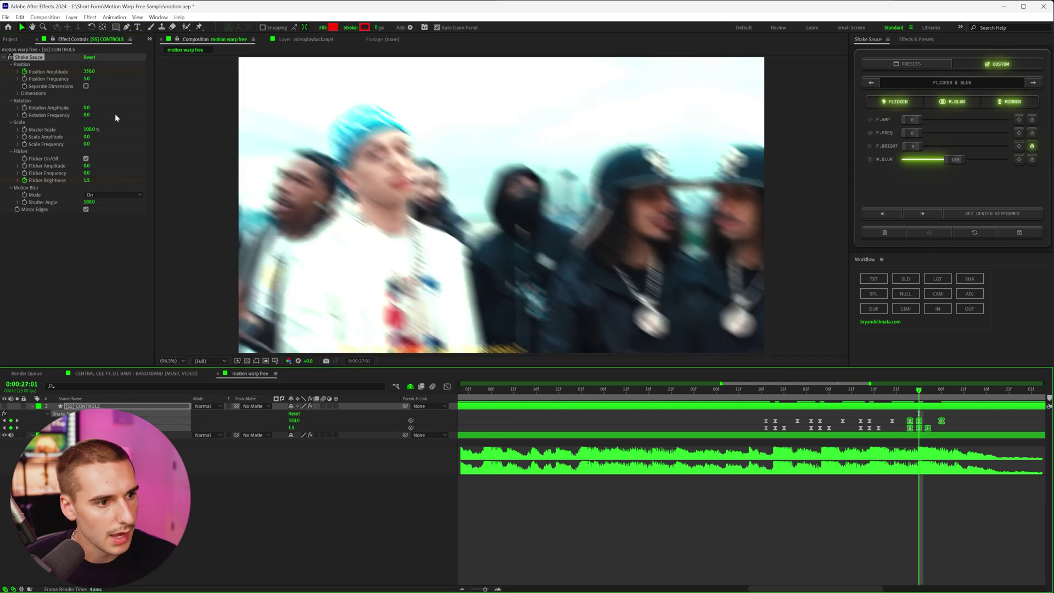
click(114, 113)
click(90, 72)
key(Return)
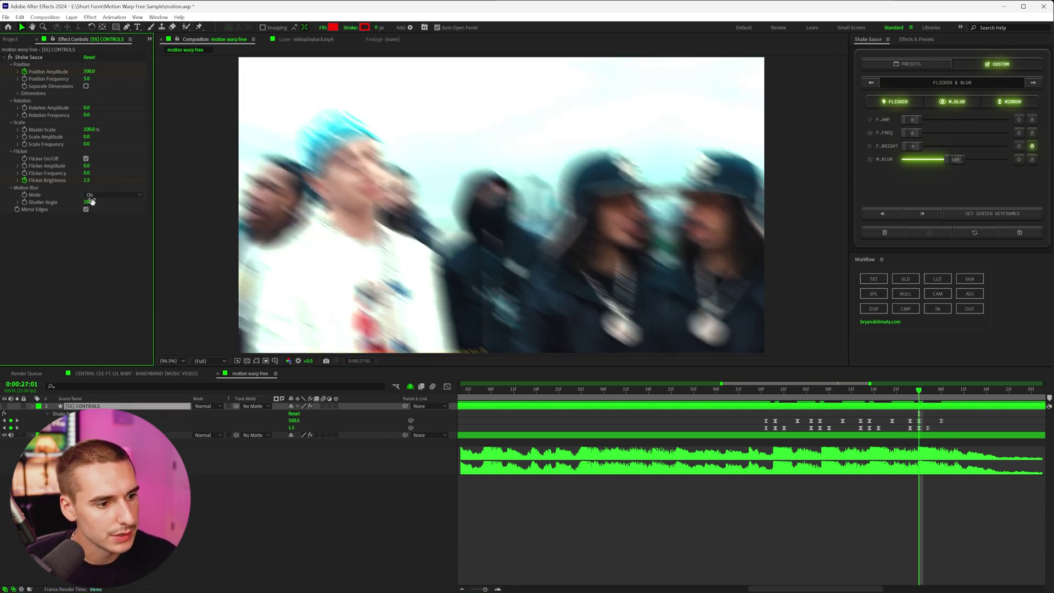
click(91, 181)
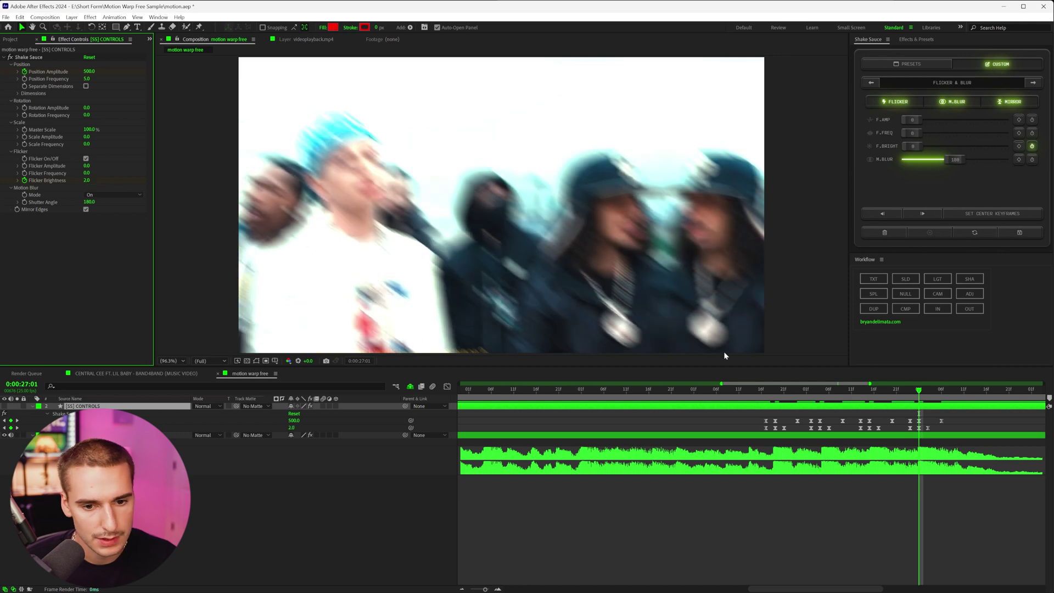
click(744, 394)
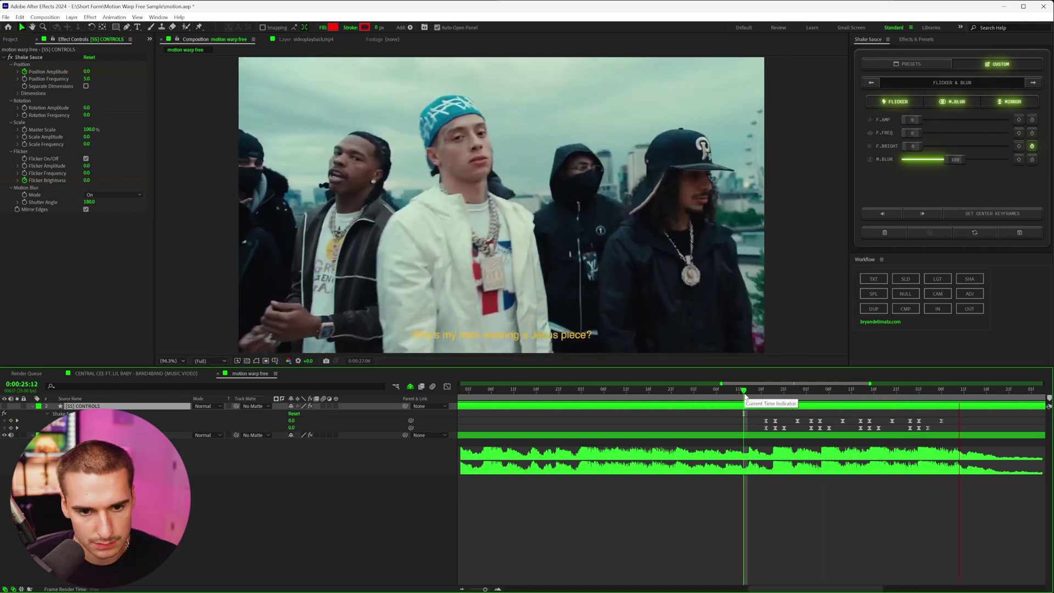
key(space)
drag(742, 394, 777, 395)
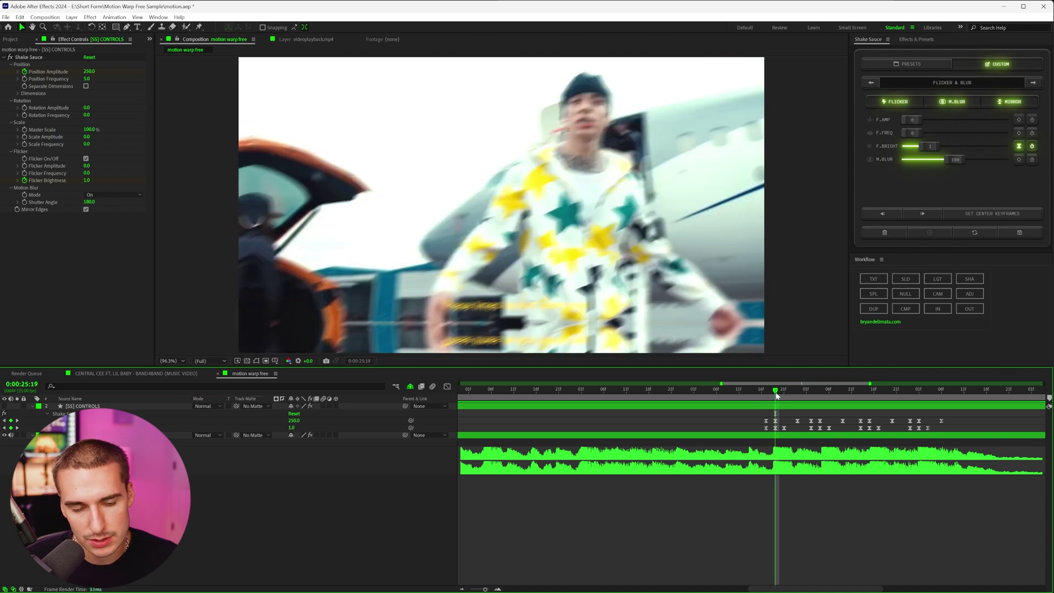
Set center keyframes at 0:00:25:19, save the CENTRAL CEE preset, and view it under Keyframed.
click(983, 216)
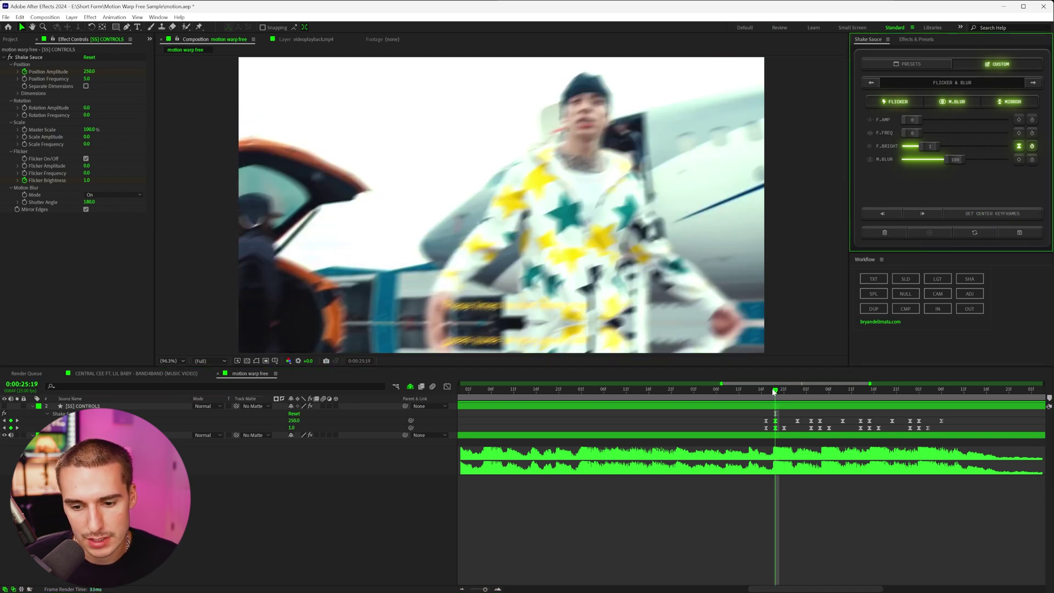
drag(775, 391, 757, 391)
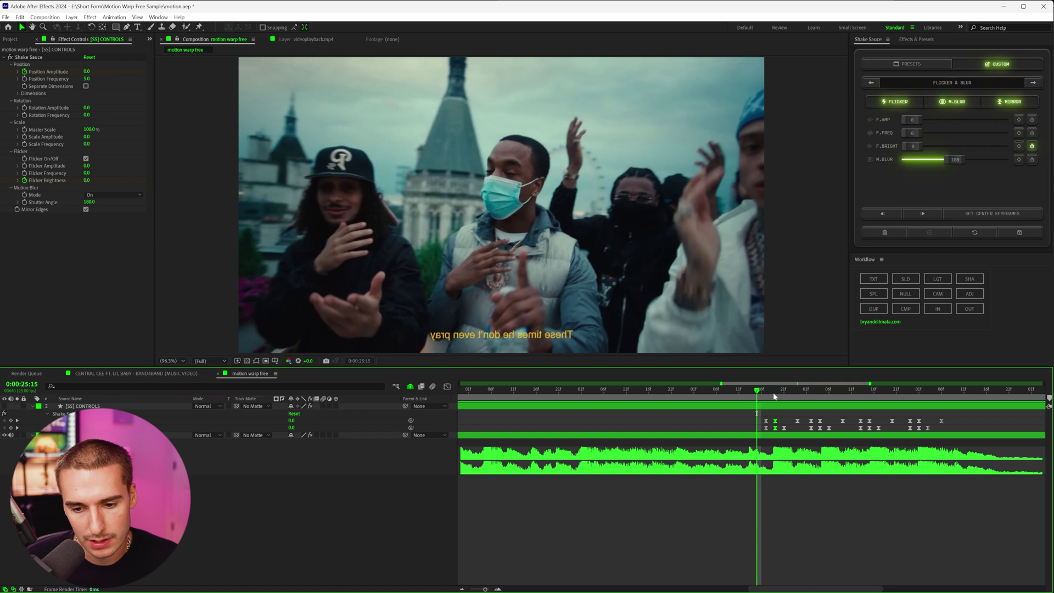
click(774, 396)
click(1020, 233)
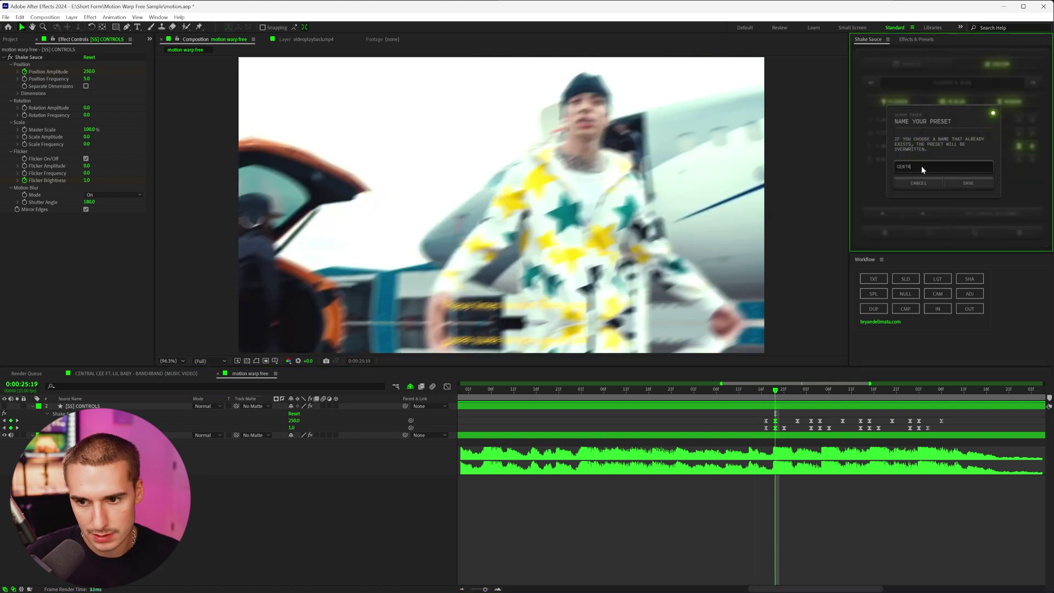
click(962, 182)
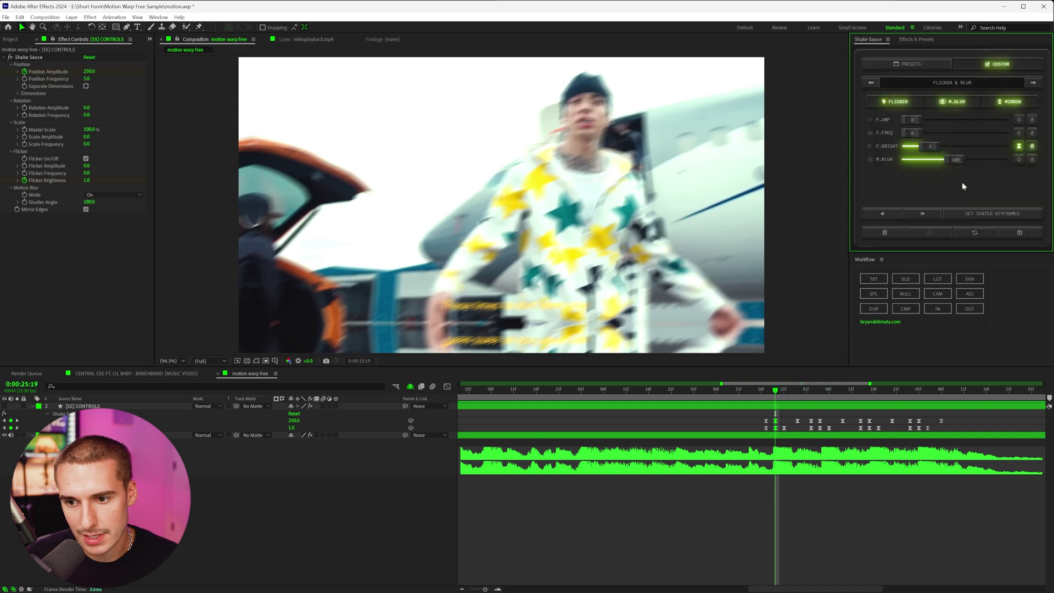
click(911, 64)
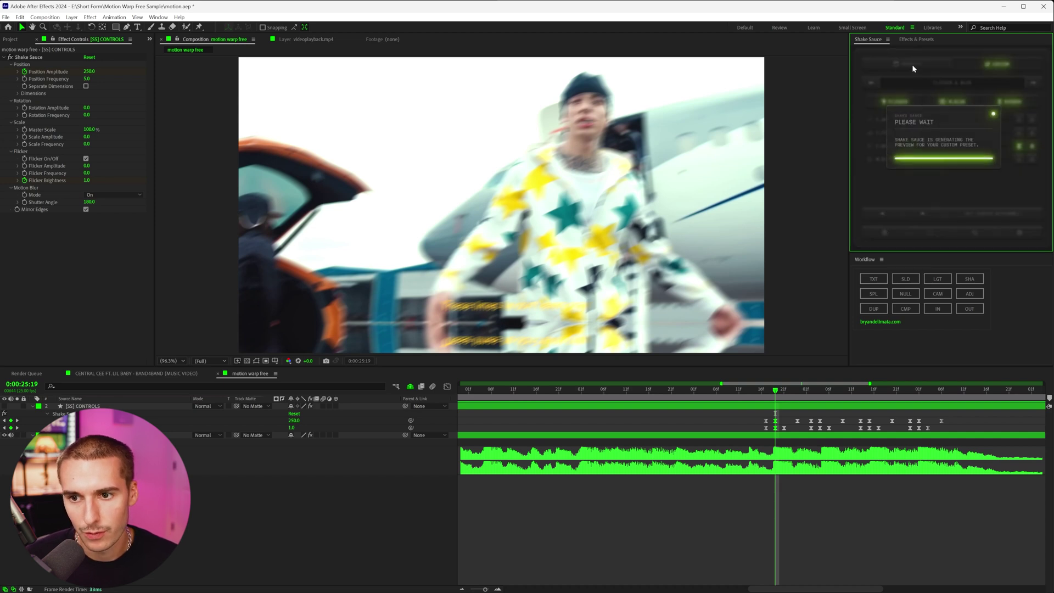
click(940, 146)
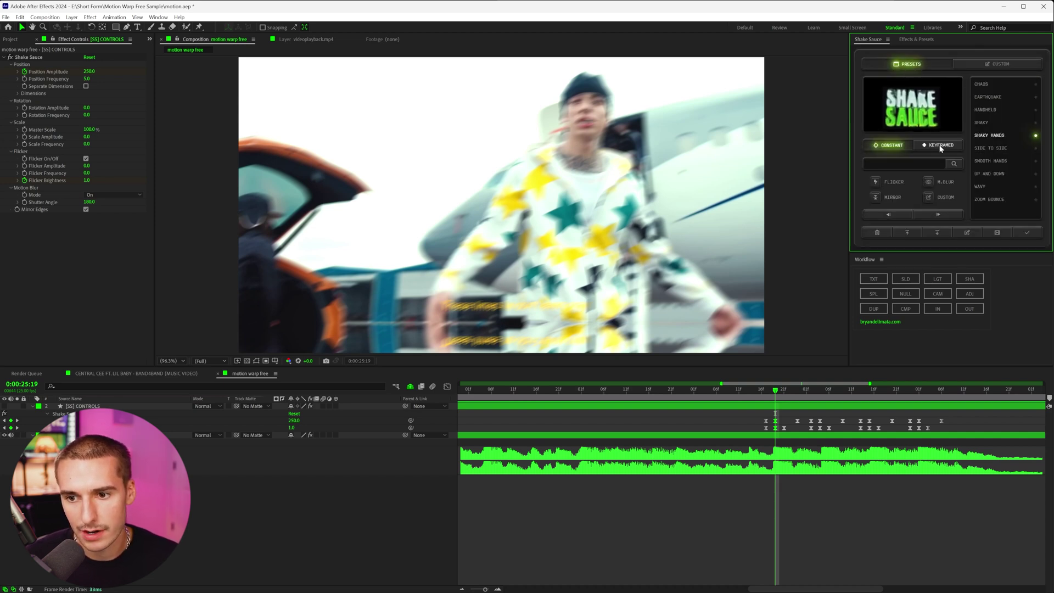
scroll(988, 181, down, 2)
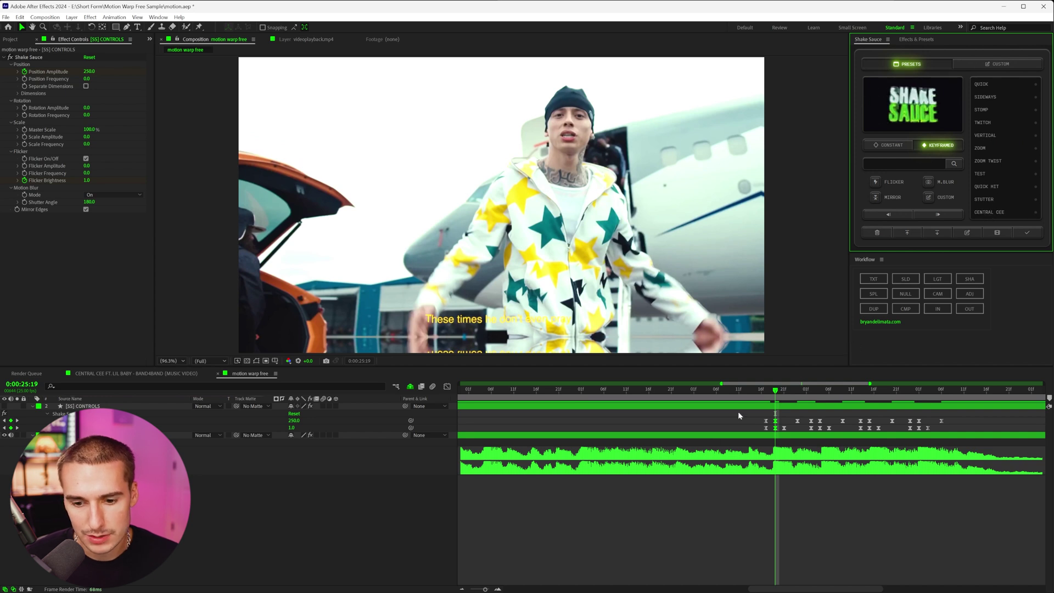
Delete the old controls layer, apply CENTRAL CEE to motion warp free.mp4, and scrub the hits.
click(878, 232)
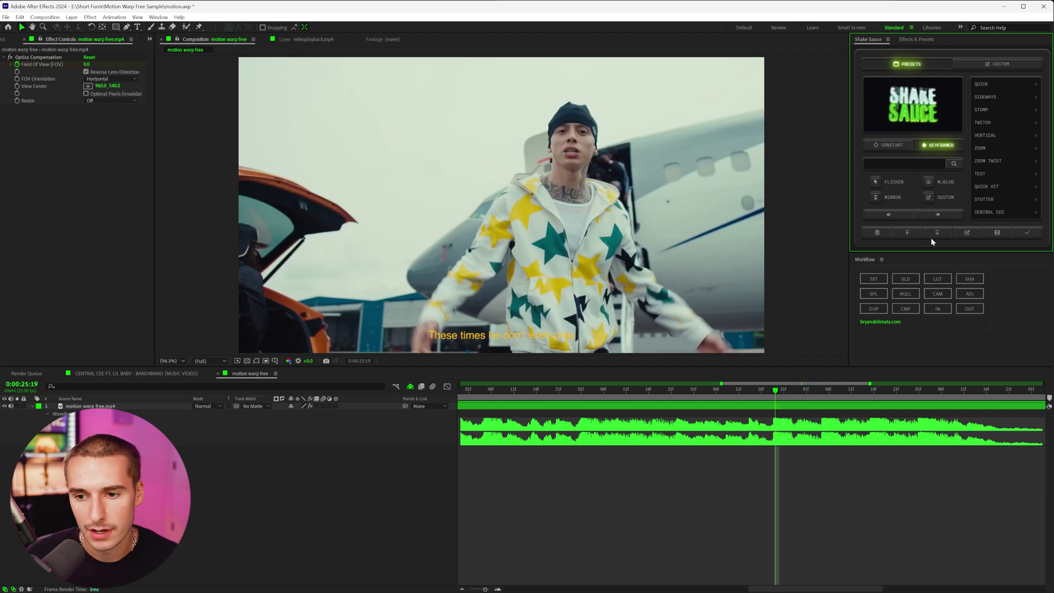
click(988, 215)
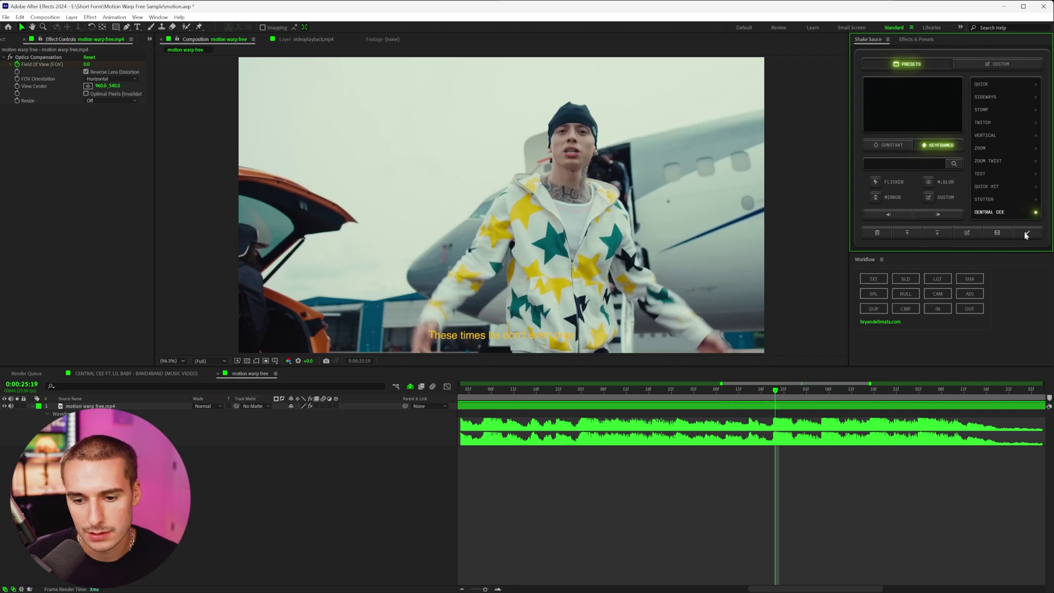
click(781, 406)
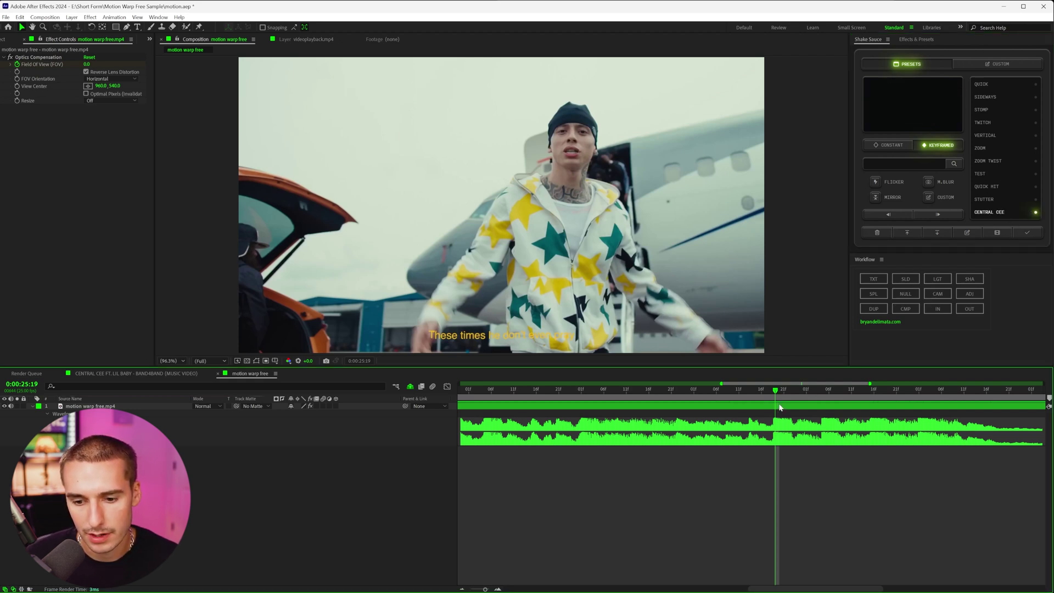
click(1023, 235)
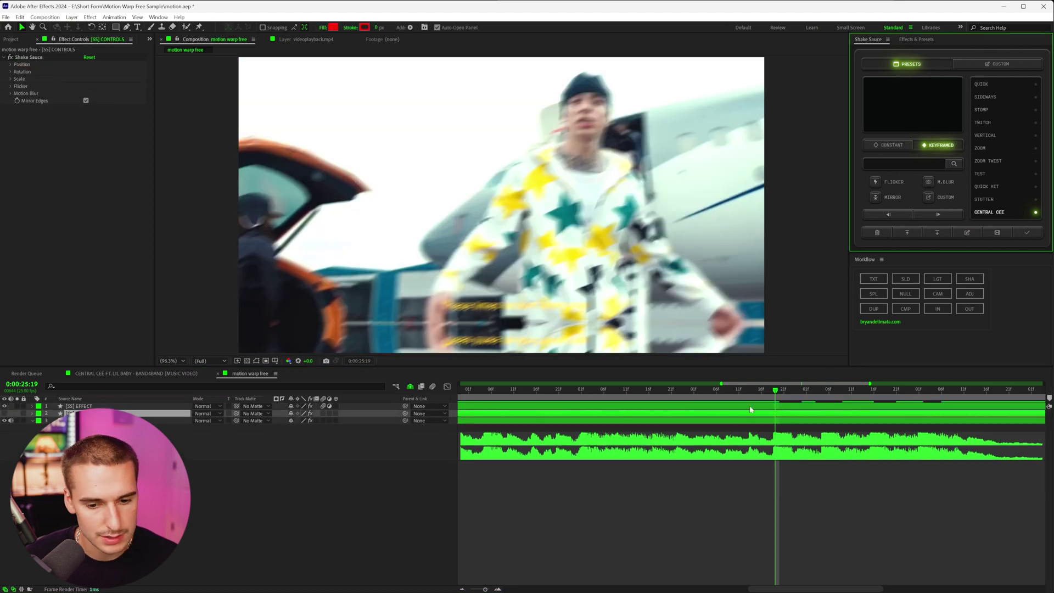
mouse_move(777, 393)
mouse_down()
mouse_move(763, 394)
mouse_move(879, 394)
mouse_move(738, 393)
mouse_move(775, 393)
mouse_up()
scroll(738, 417, down, 1)
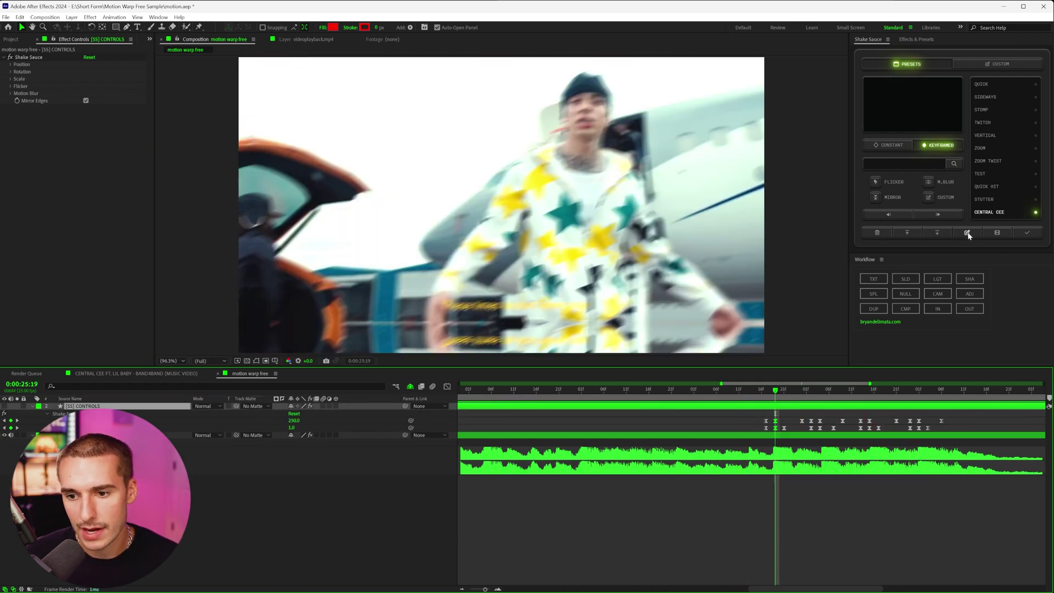